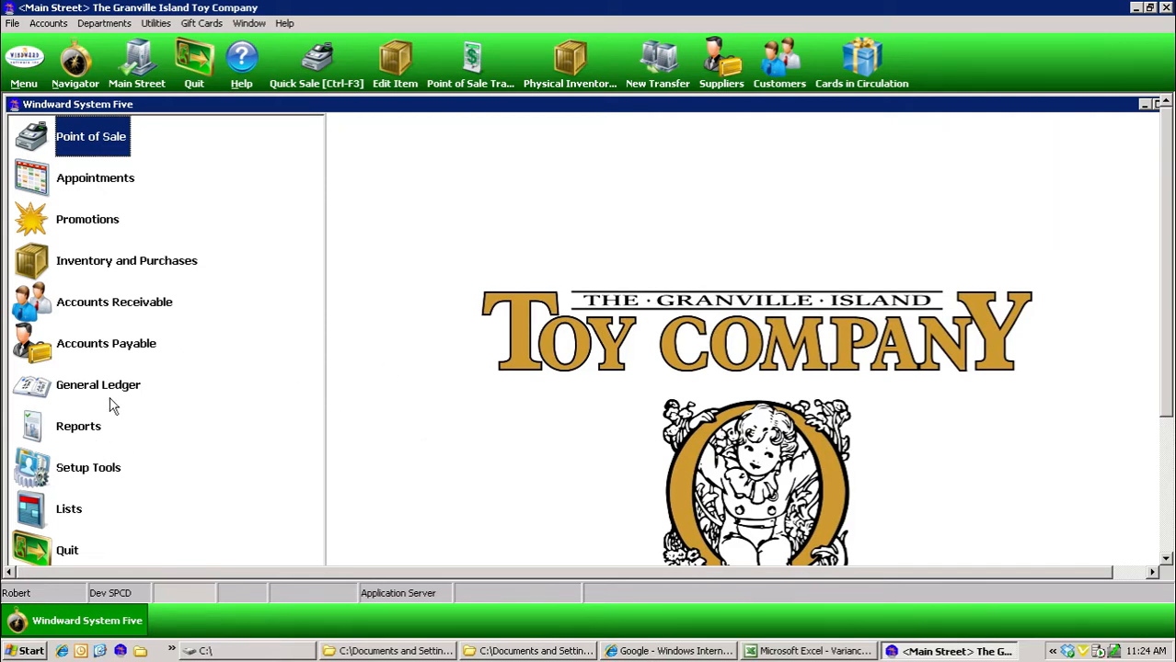
Step: Open the STN QUANTITY/PRICE UPLOAD inventory report from the printable inventory reports and generate its on-screen view
{"action": "left_click", "coordinate": [57, 436]}
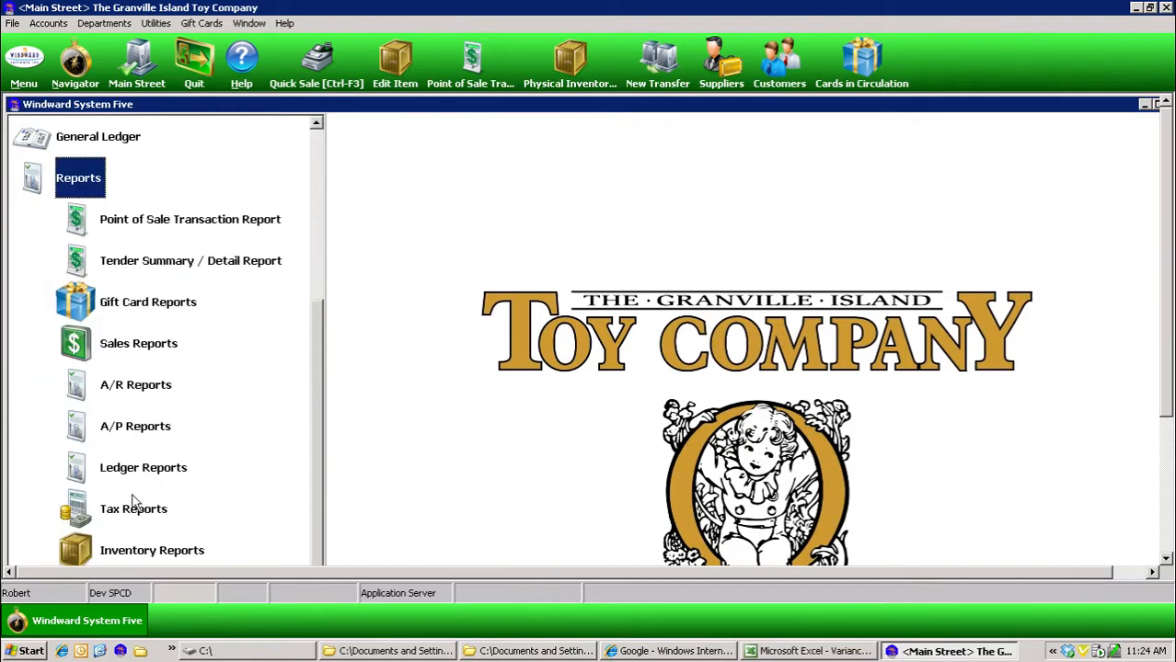
{"action": "left_click", "coordinate": [152, 552]}
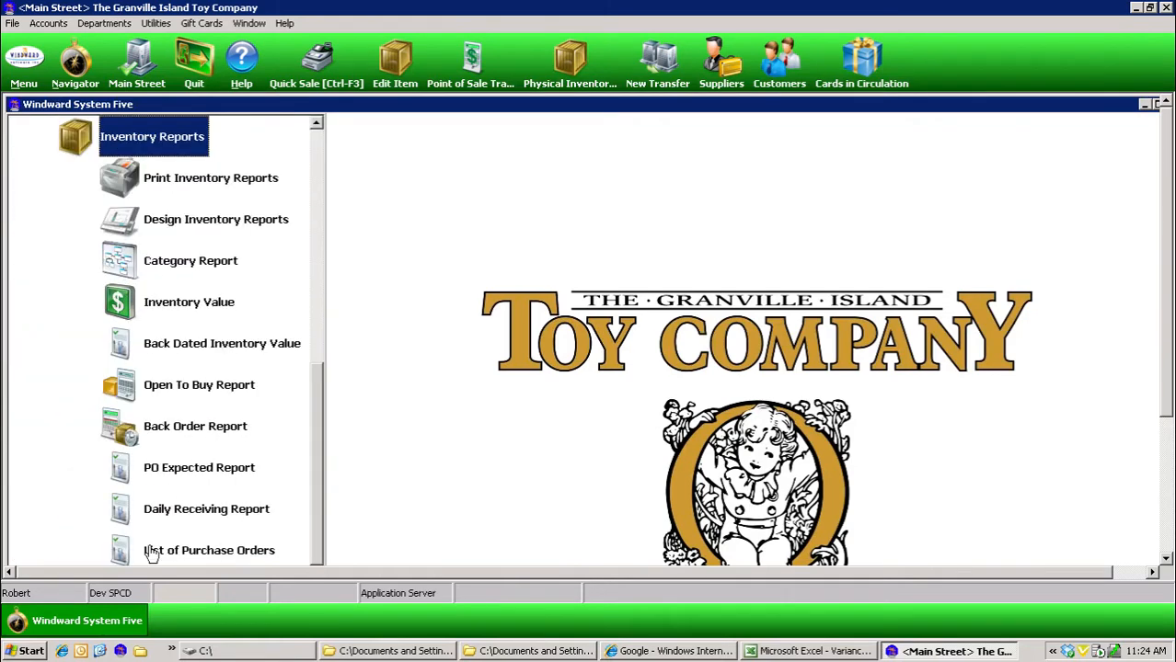
{"action": "left_click", "coordinate": [203, 183]}
{"action": "scroll", "coordinate": [230, 267], "scroll_direction": "down", "scroll_amount": 3}
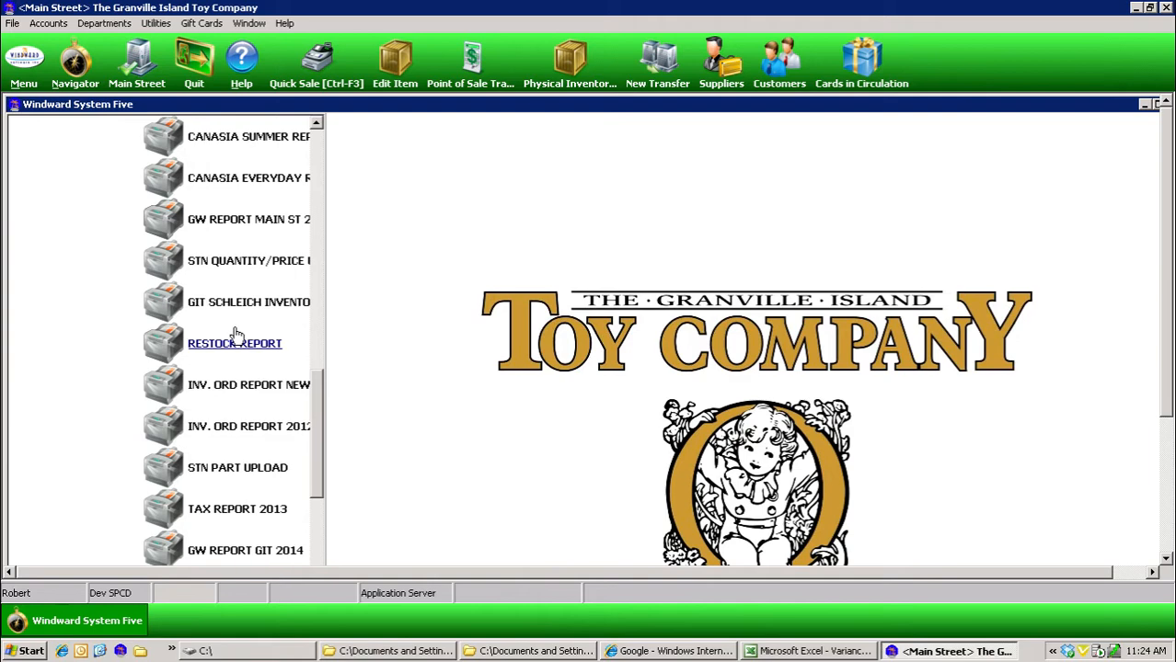
{"action": "scroll", "coordinate": [245, 385], "scroll_direction": "down", "scroll_amount": 3}
{"action": "scroll", "coordinate": [246, 384], "scroll_direction": "up", "scroll_amount": 3}
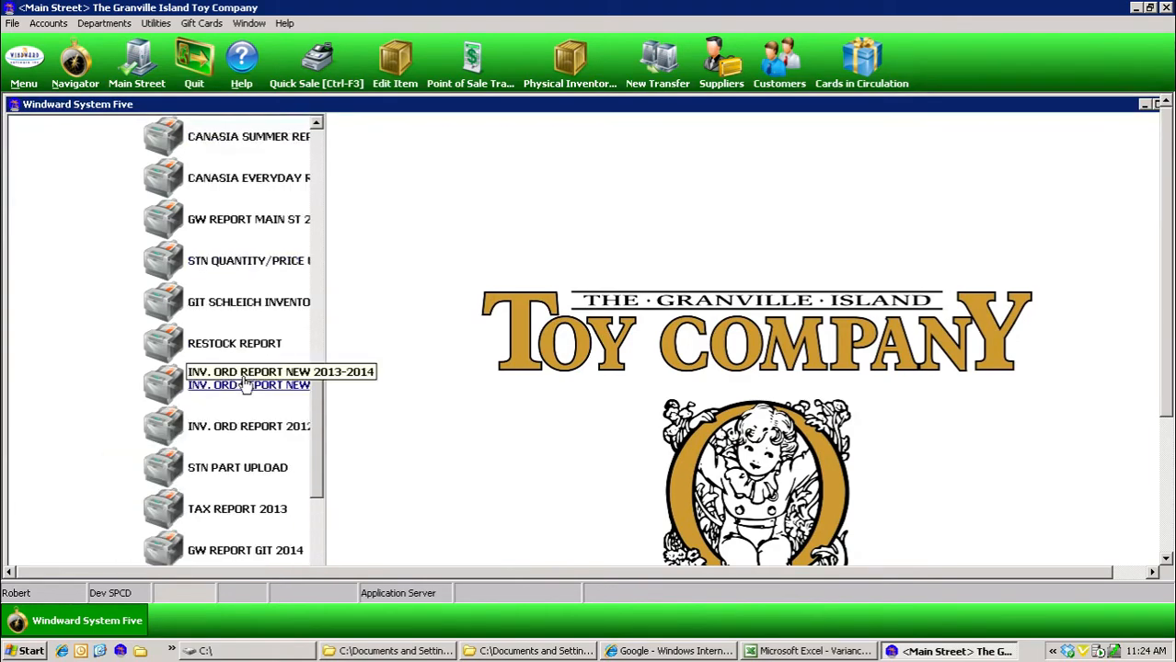
{"action": "left_click", "coordinate": [240, 262]}
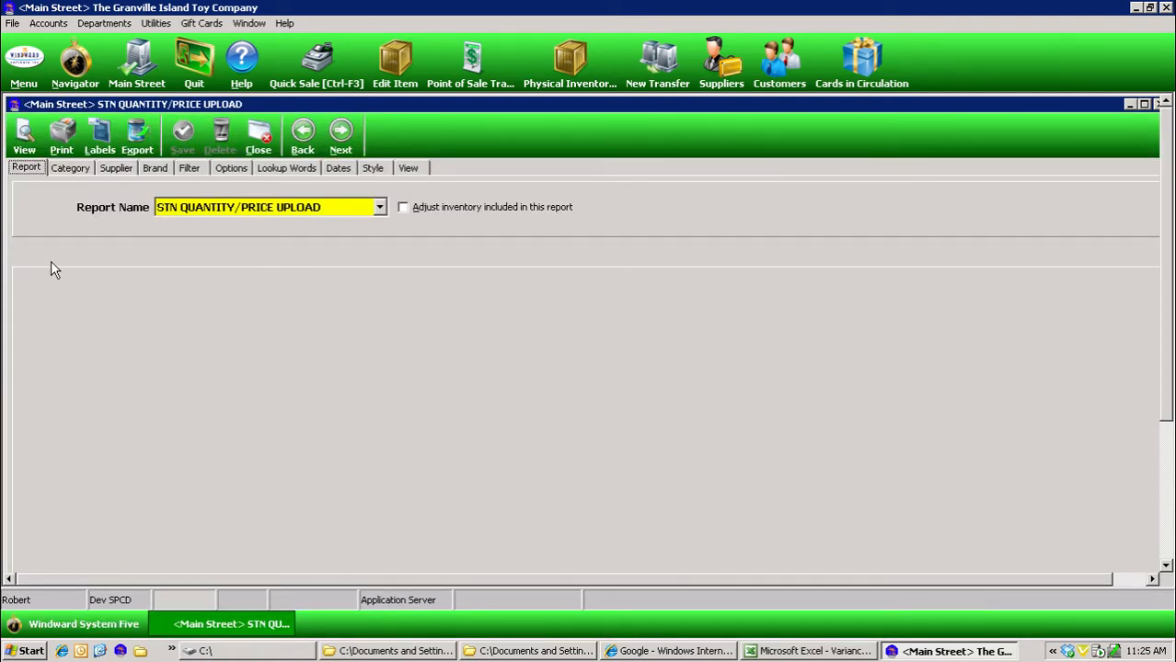
{"action": "left_click", "coordinate": [24, 137]}
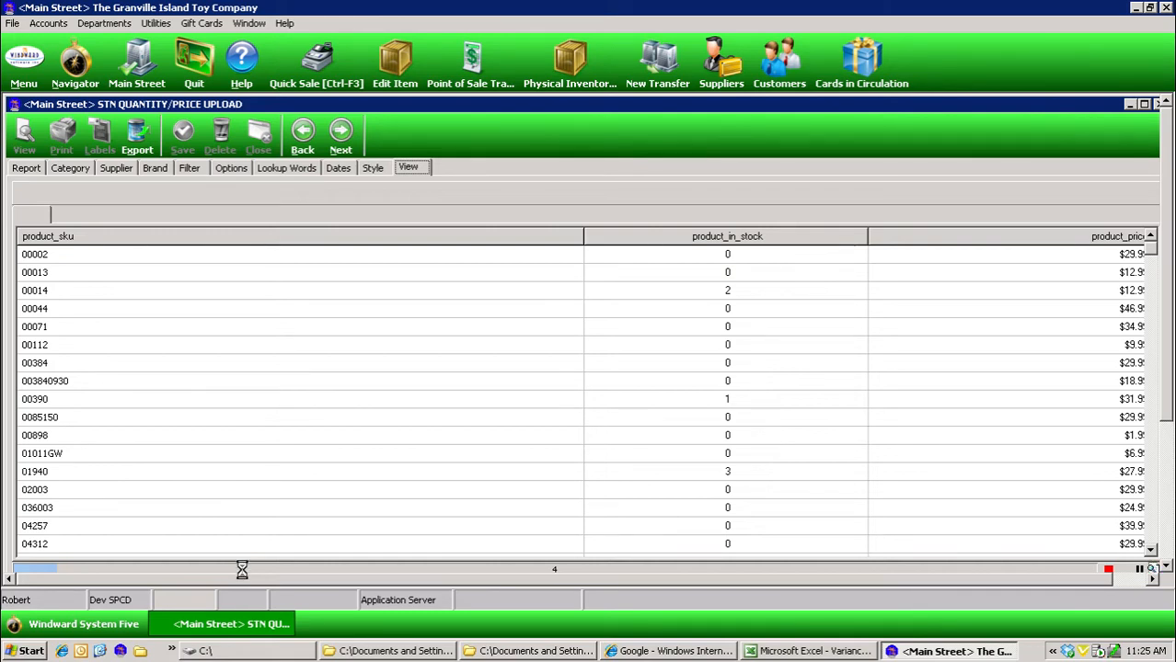
Step: Switch to Internet Explorer, open the STN Backend bookmark, log in with the username and account password, and minimize the browser
{"action": "left_click", "coordinate": [643, 651]}
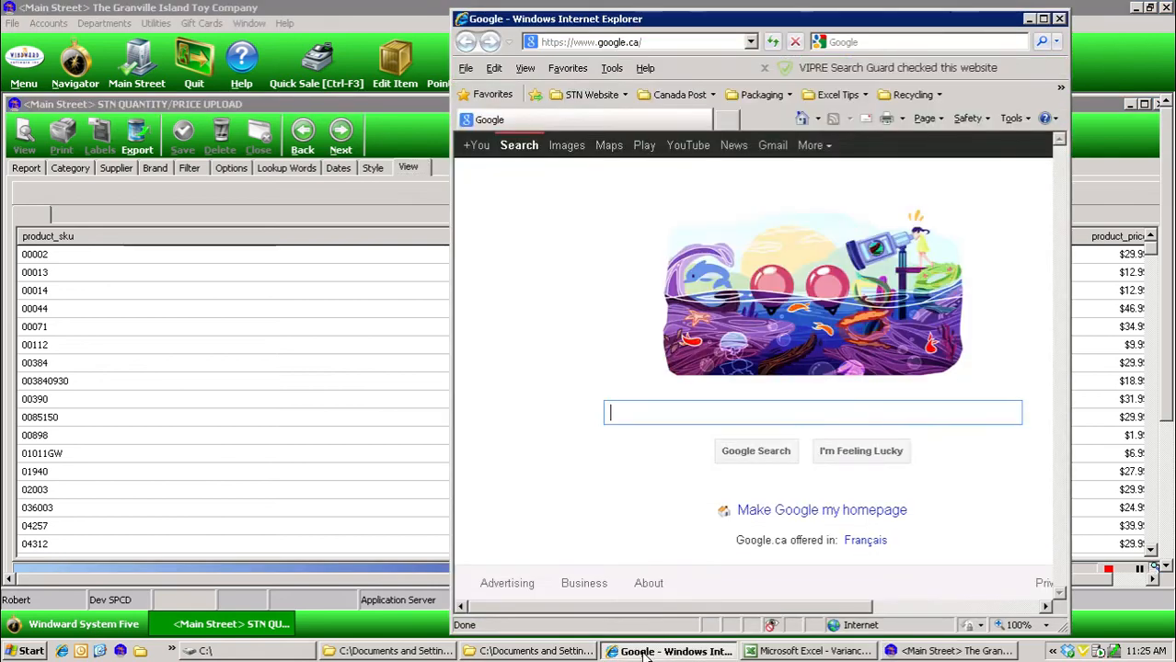
{"action": "left_click", "coordinate": [602, 98]}
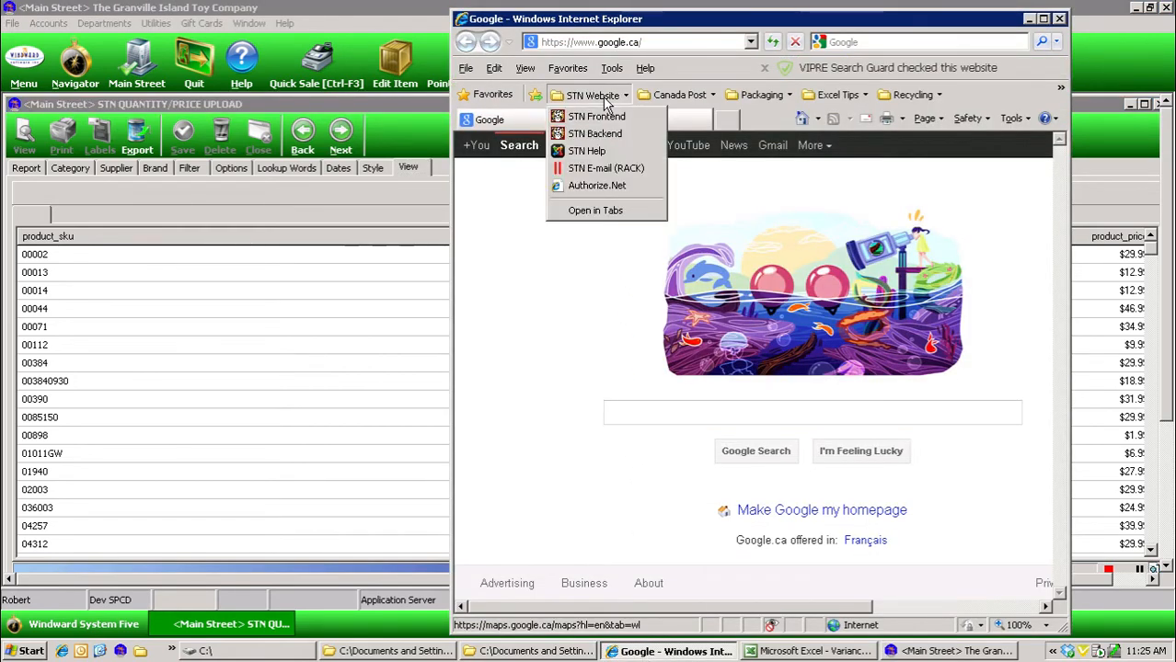
{"action": "left_click", "coordinate": [596, 134]}
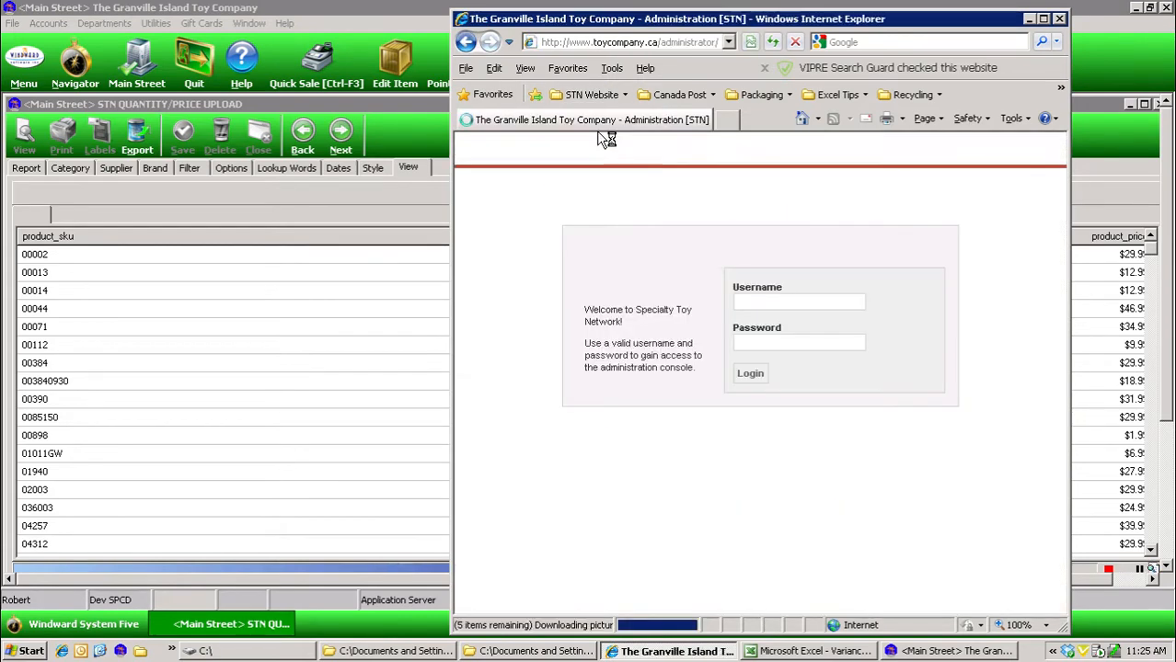
{"action": "type", "text": "robert"}
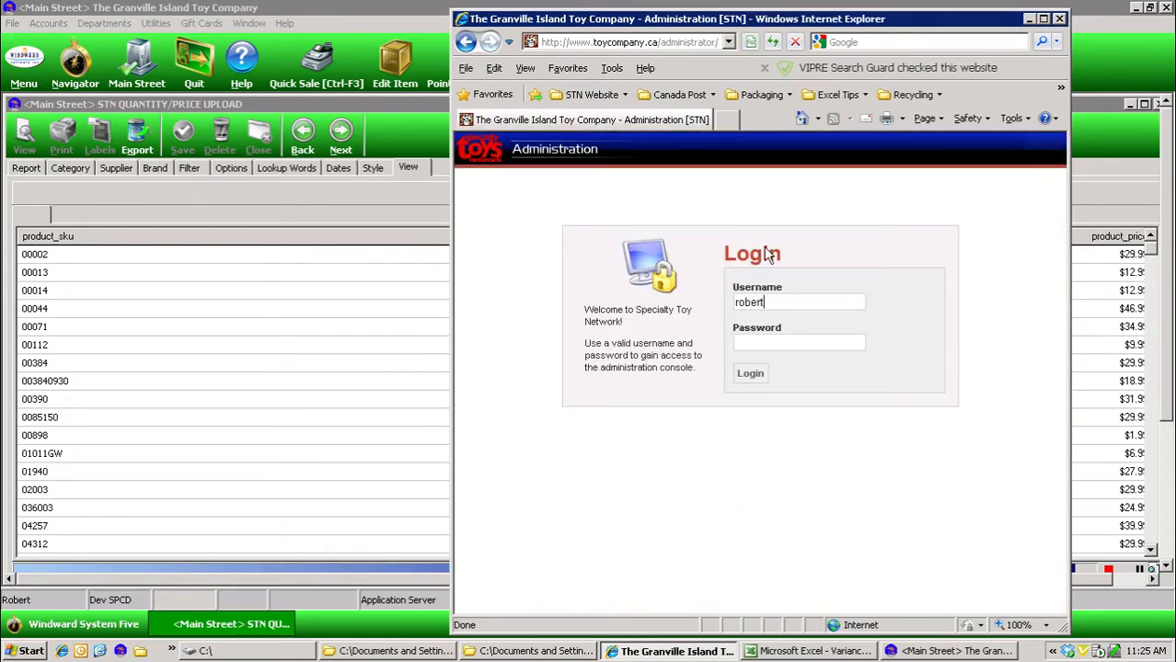
{"action": "key", "text": "Tab"}
{"action": "type", "text": "***"}
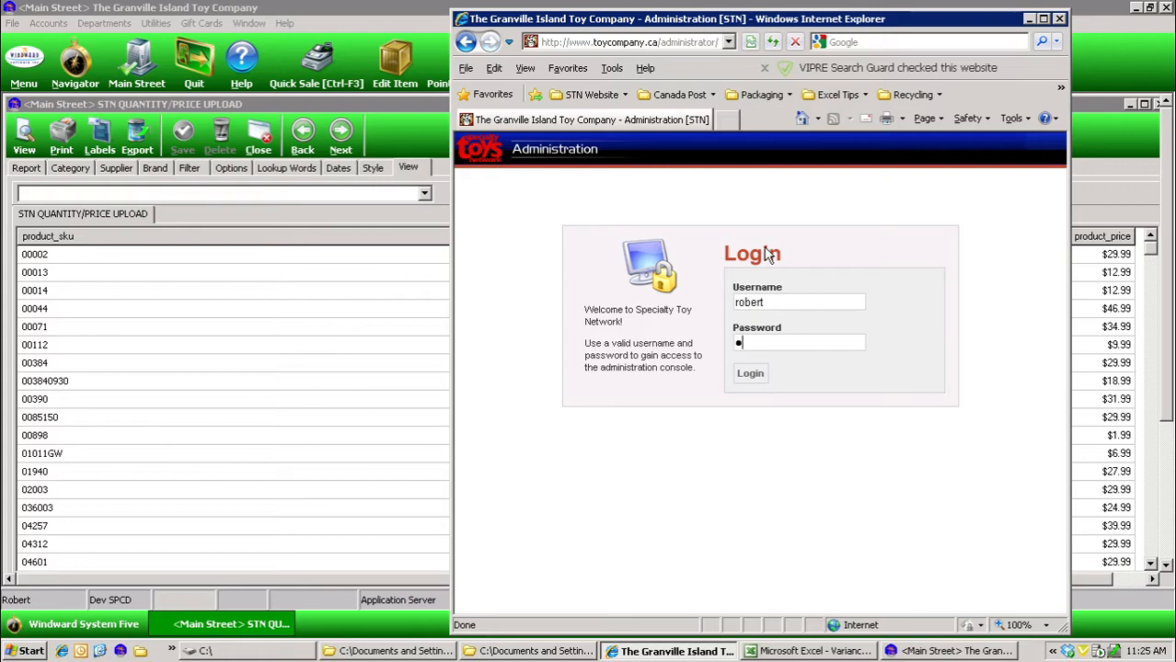
{"action": "key", "text": "Return"}
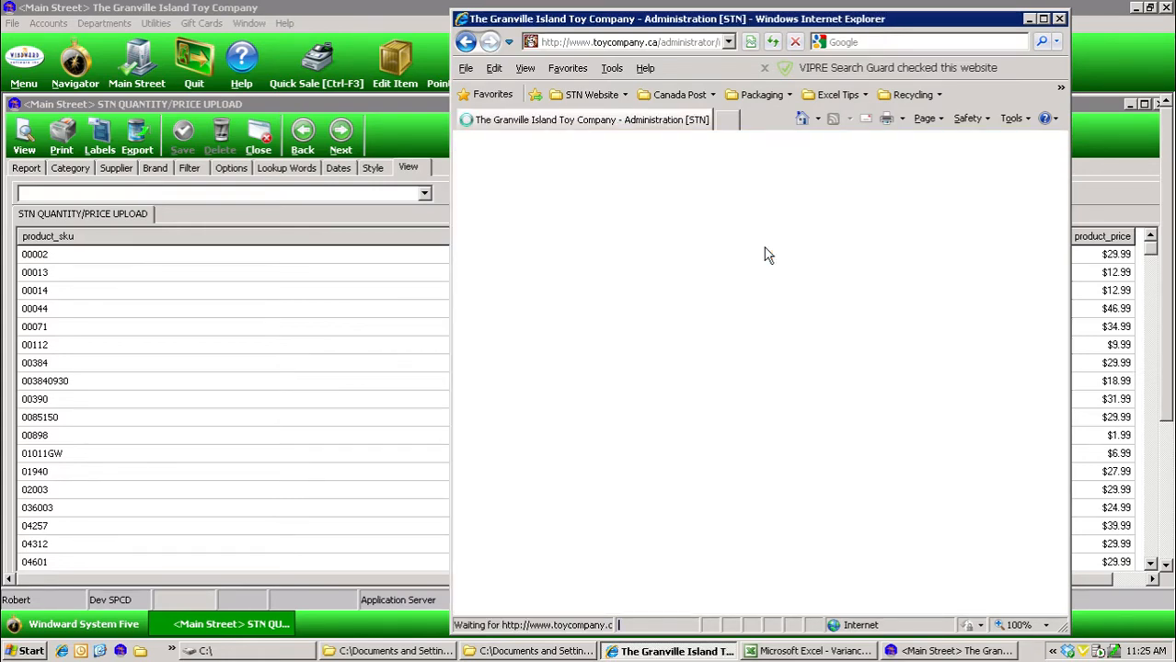
{"action": "left_click", "coordinate": [1029, 18]}
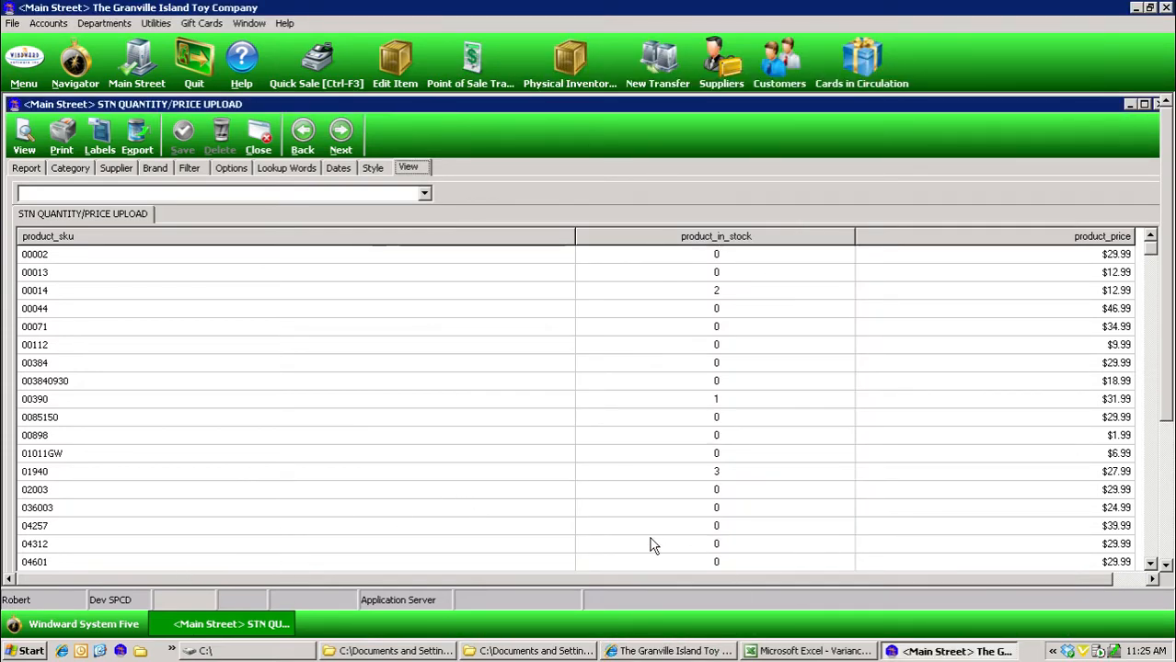
Step: Export the report to Microsoft Excel, saving it on the Desktop as STN UPLOAD FEB 26 2014
{"action": "left_click", "coordinate": [490, 408]}
{"action": "right_click", "coordinate": [493, 415]}
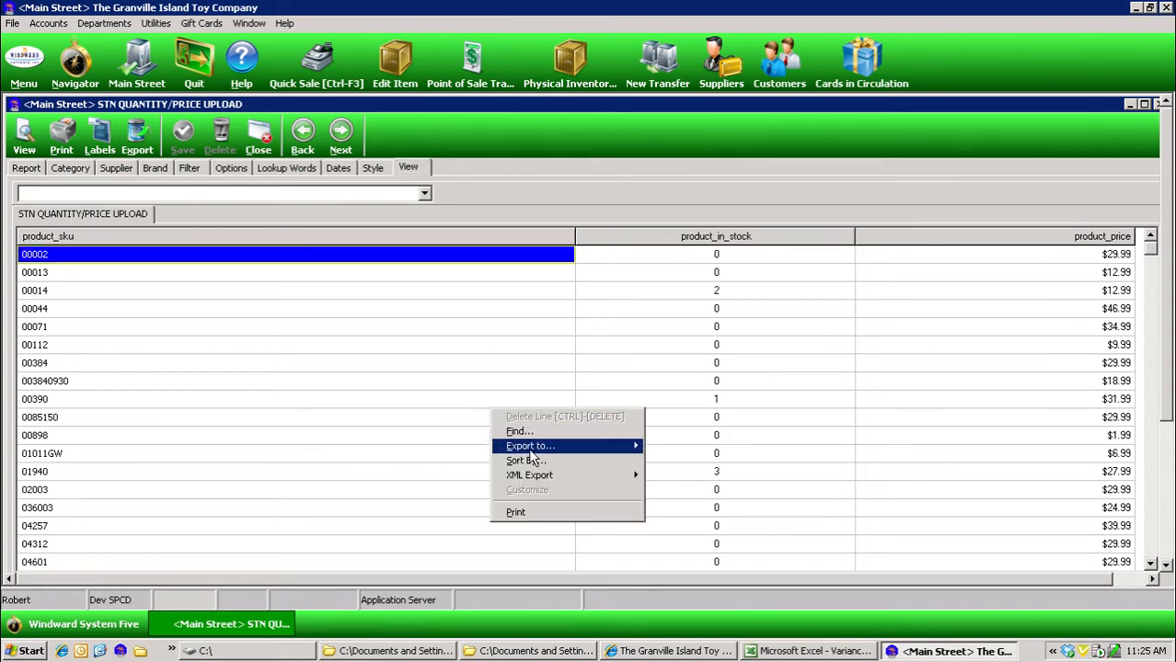
{"action": "mouse_move", "coordinate": [529, 449]}
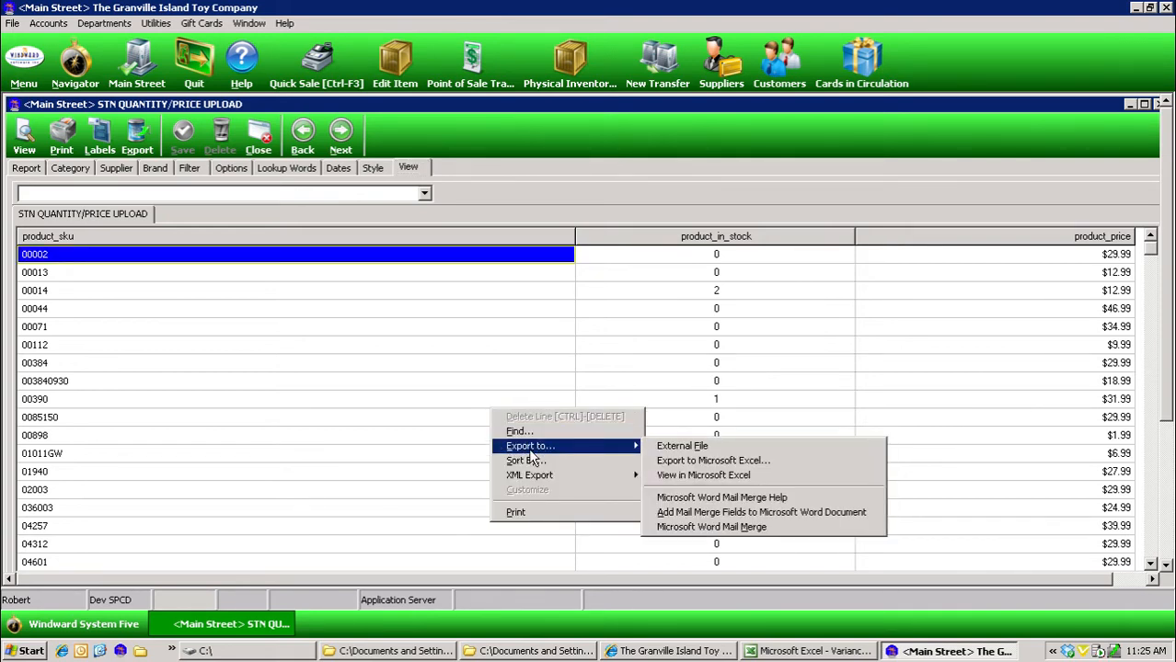
{"action": "left_click", "coordinate": [661, 460]}
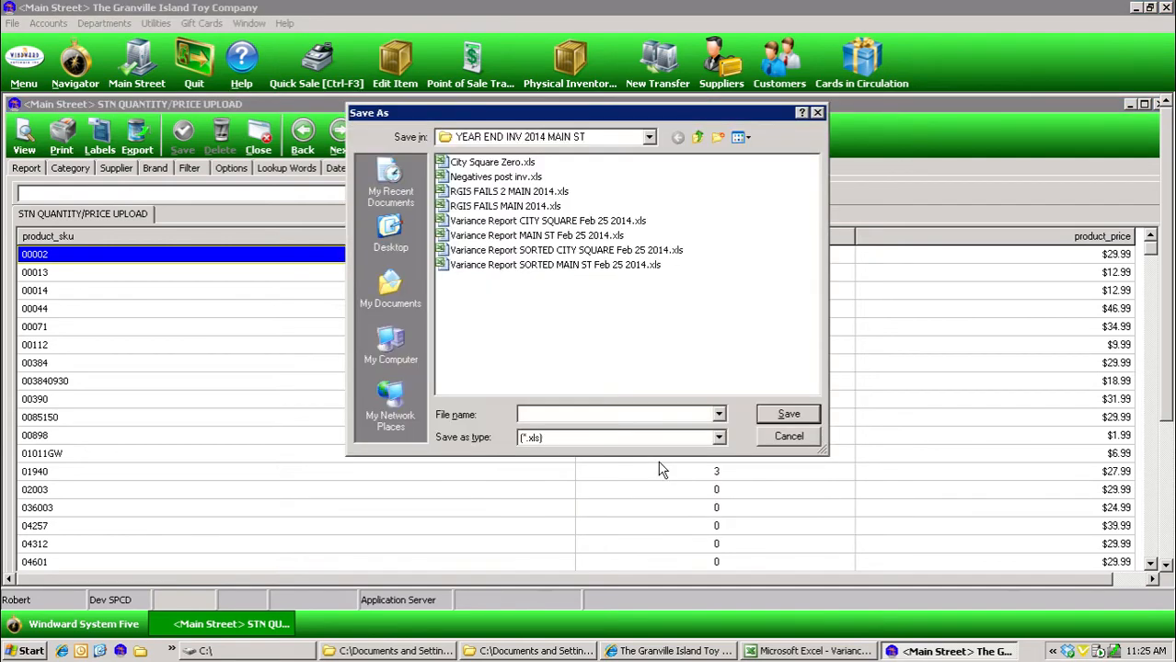
{"action": "left_click", "coordinate": [393, 235]}
{"action": "left_click", "coordinate": [535, 414]}
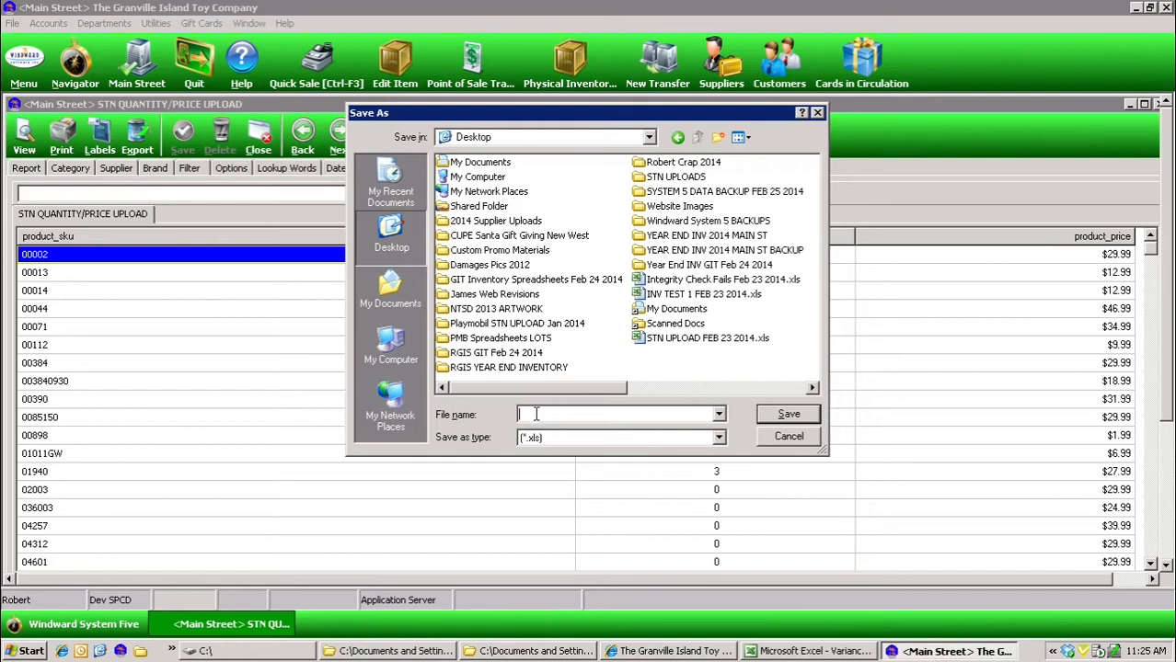
{"action": "type", "text": "STN"}
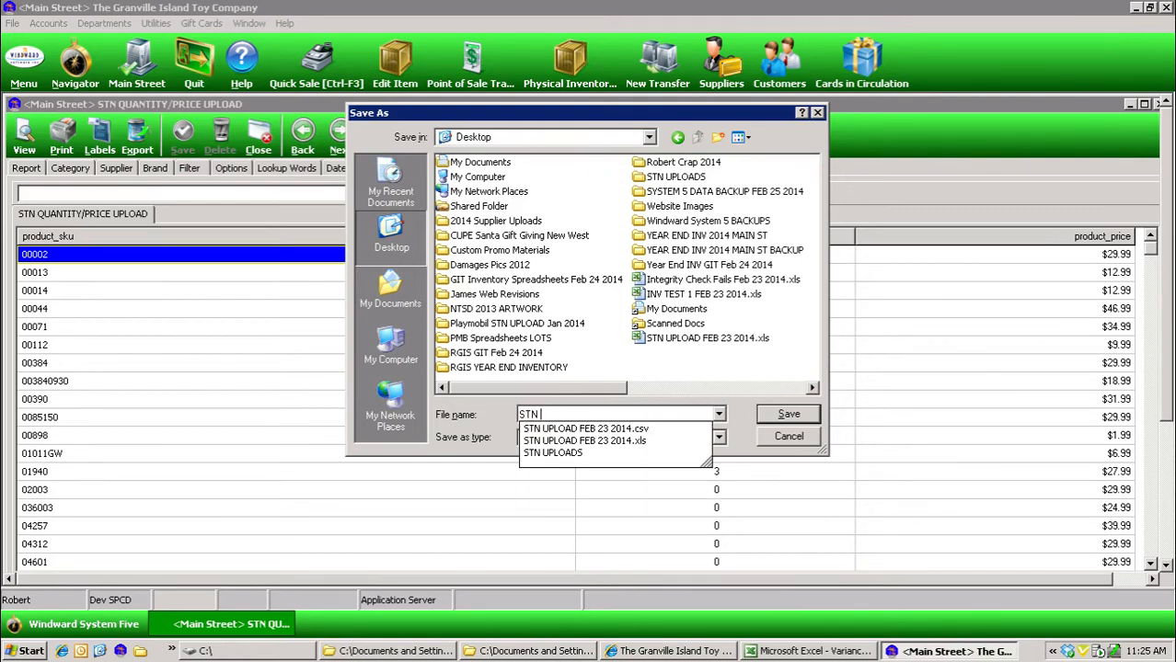
{"action": "type", "text": " UPLOAD FEB "}
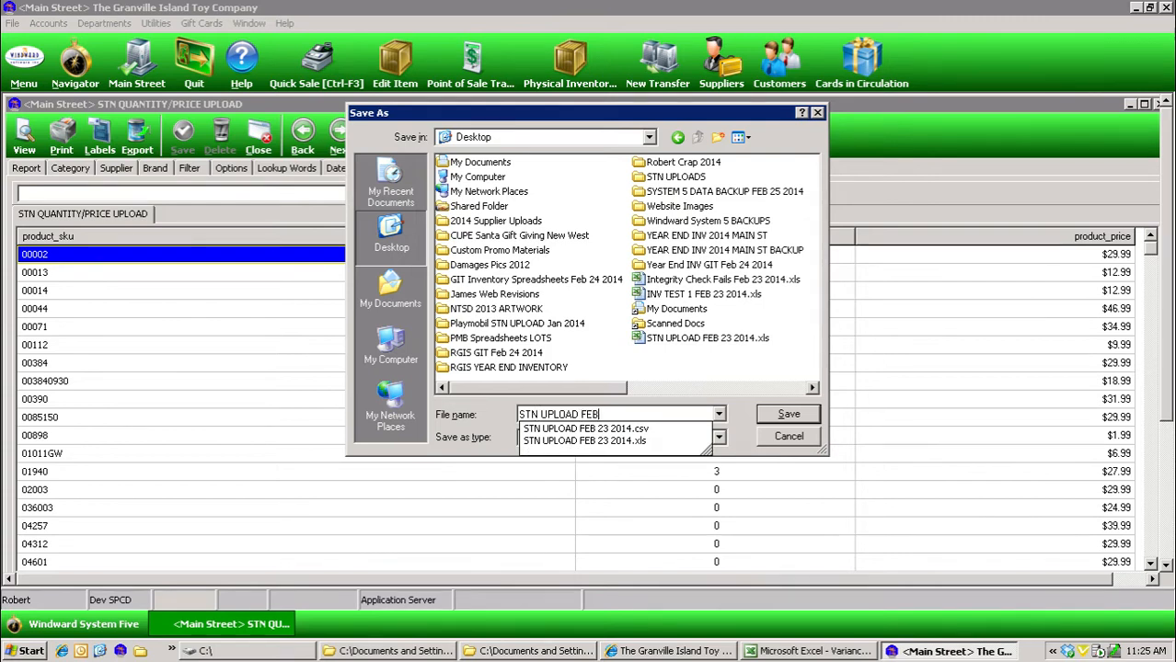
{"action": "type", "text": "26 2014"}
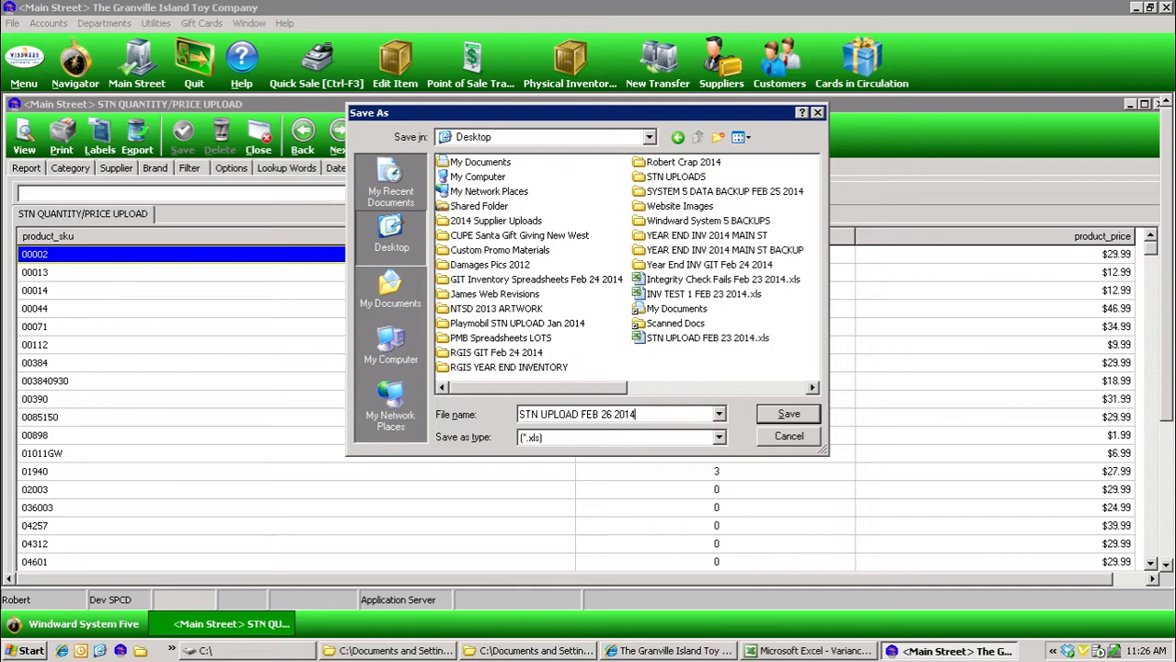
{"action": "key", "text": "Return"}
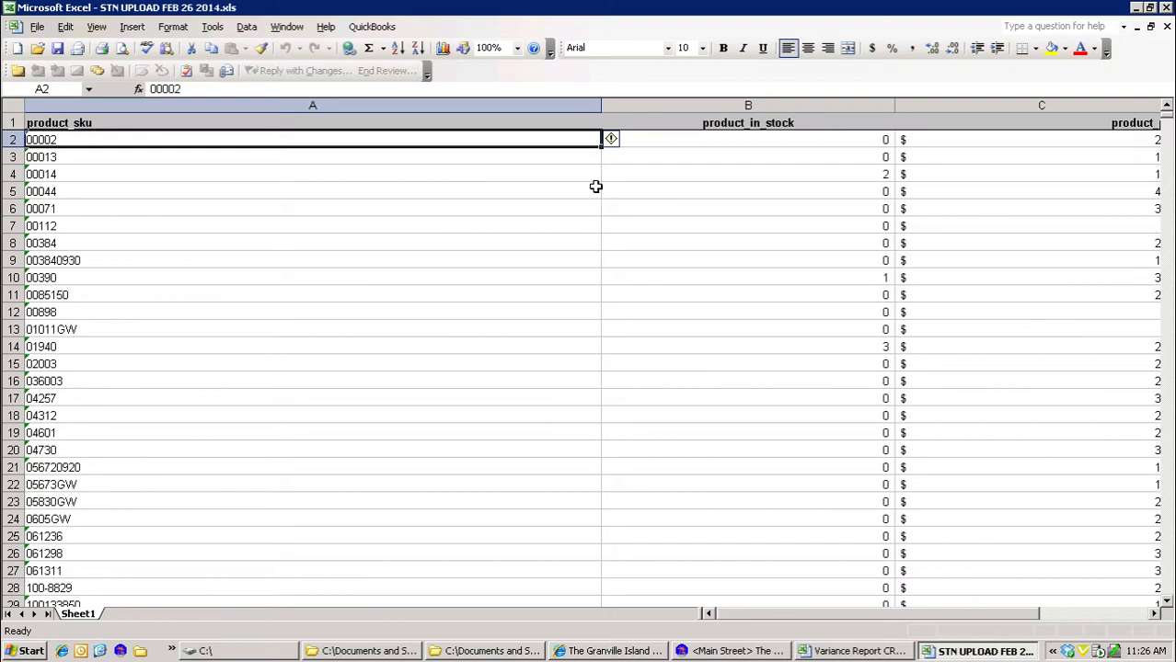
Step: Autofit the widths of the product_sku, product_in_stock and product_price columns to their contents
{"action": "double_click", "coordinate": [602, 105]}
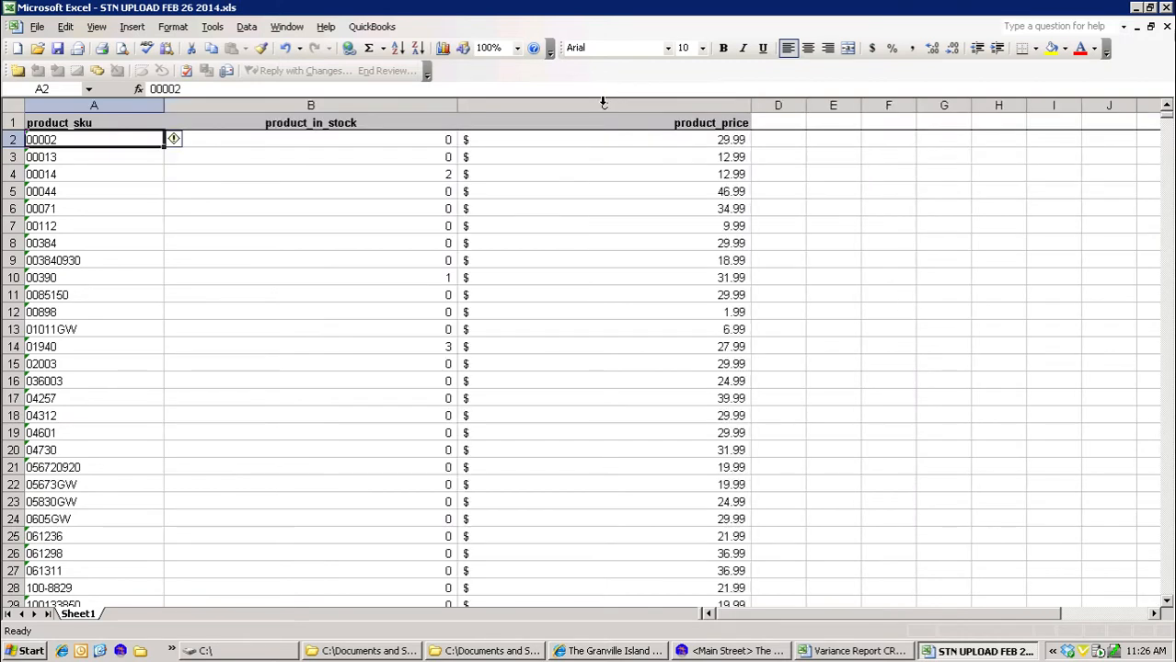
{"action": "double_click", "coordinate": [457, 105]}
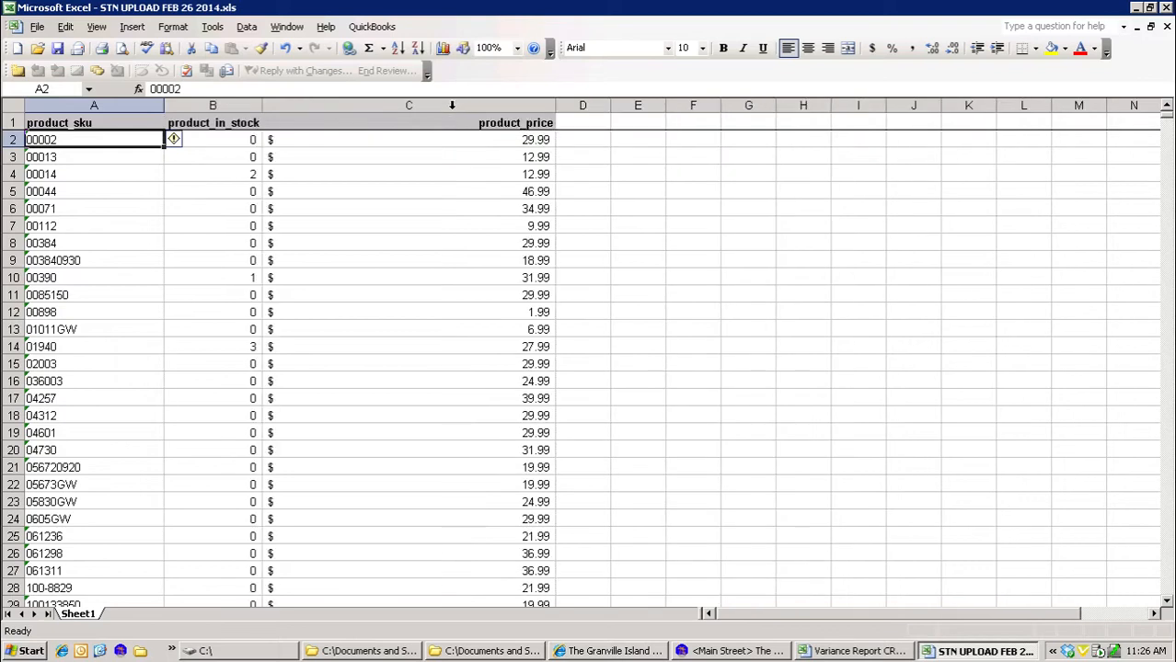
{"action": "double_click", "coordinate": [555, 105]}
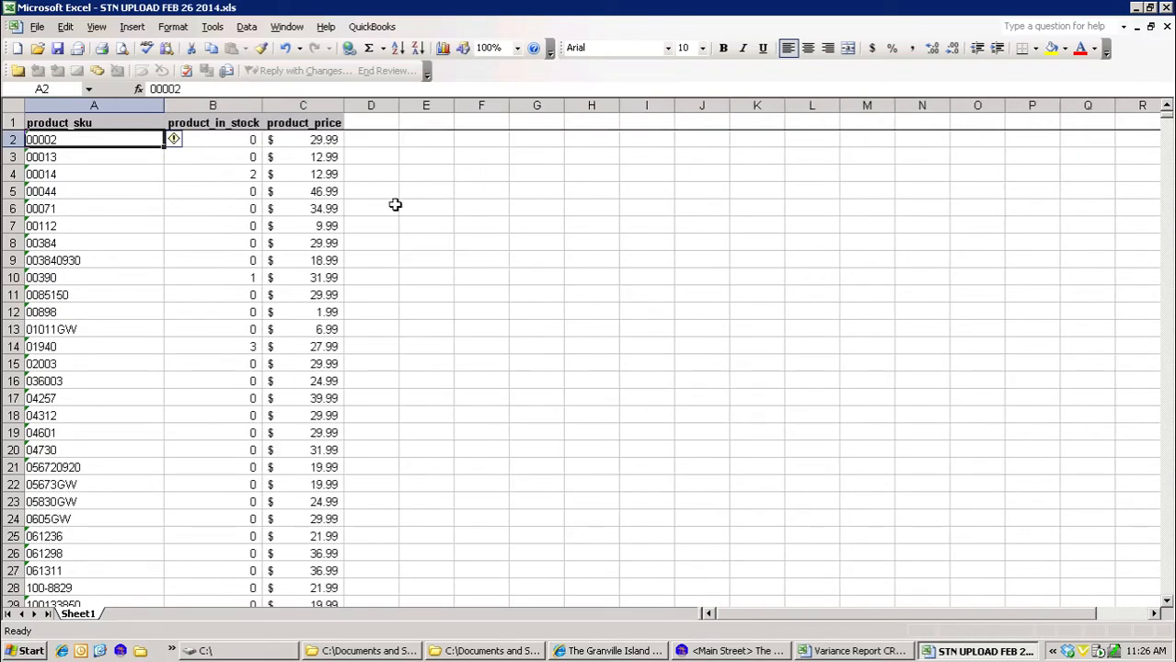
Step: Format the whole product_price column as Number with 2 decimal places and save the workbook
{"action": "left_click", "coordinate": [291, 143]}
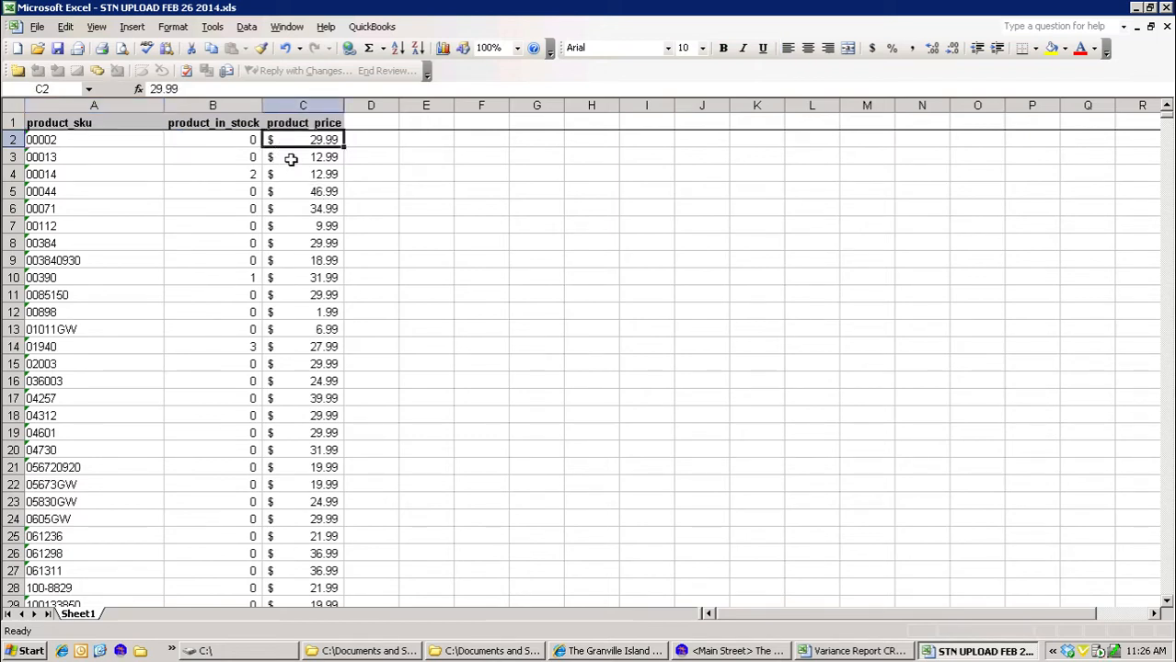
{"action": "left_click", "coordinate": [302, 105]}
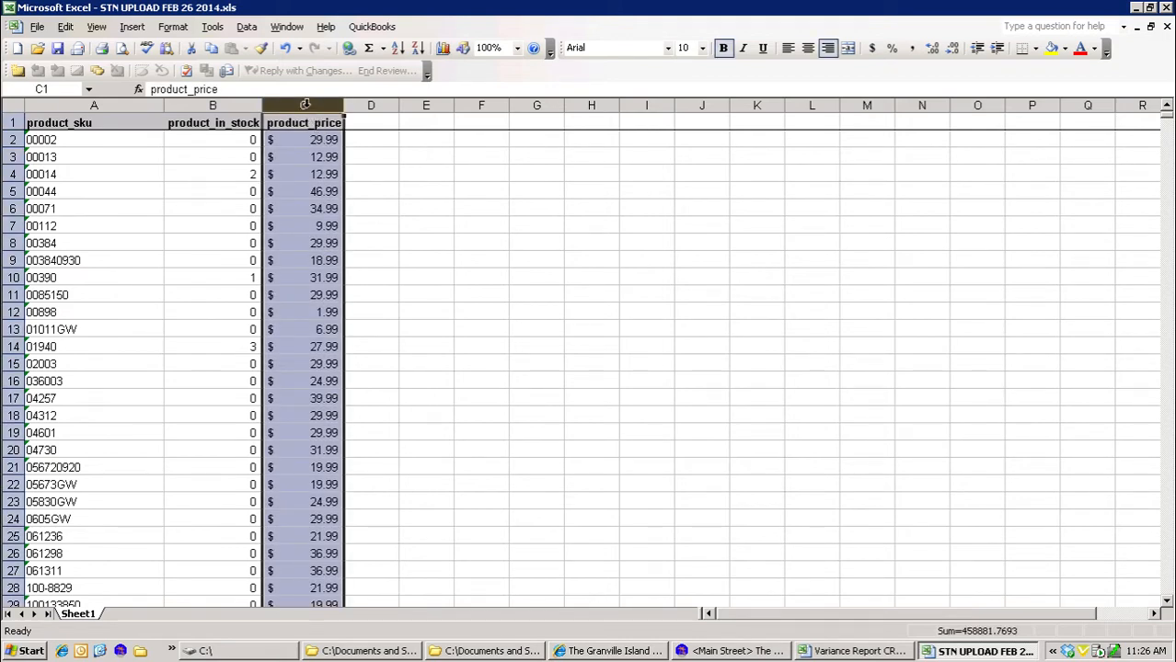
{"action": "right_click", "coordinate": [304, 105]}
{"action": "left_click", "coordinate": [343, 266]}
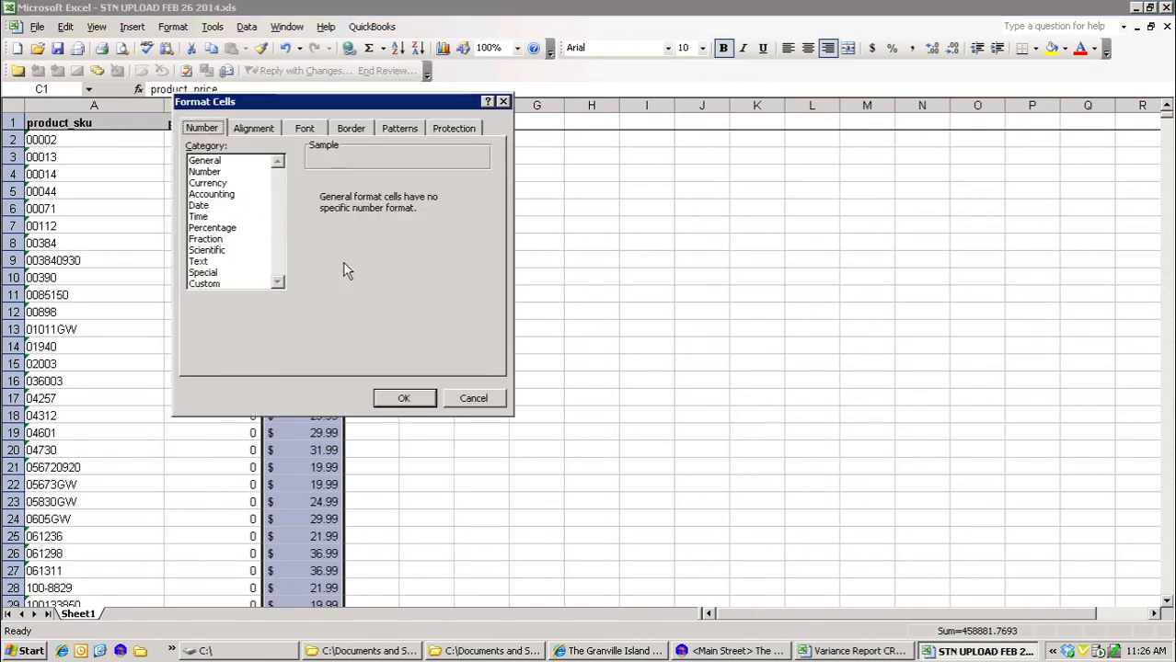
{"action": "left_click", "coordinate": [222, 173]}
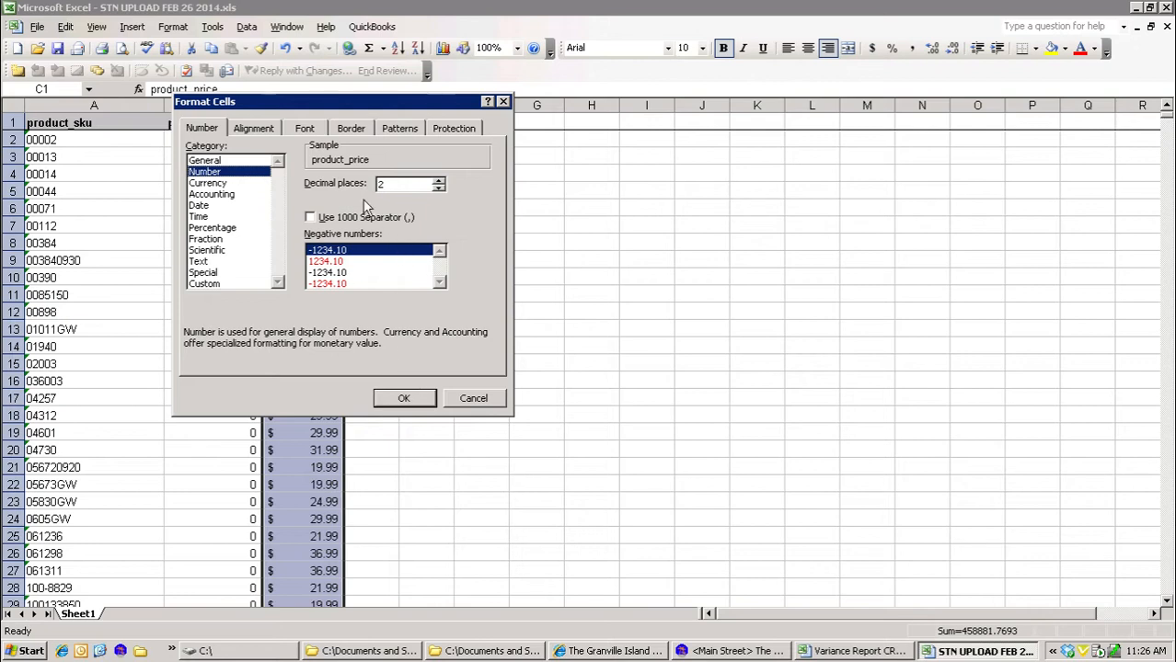
{"action": "left_click", "coordinate": [405, 400]}
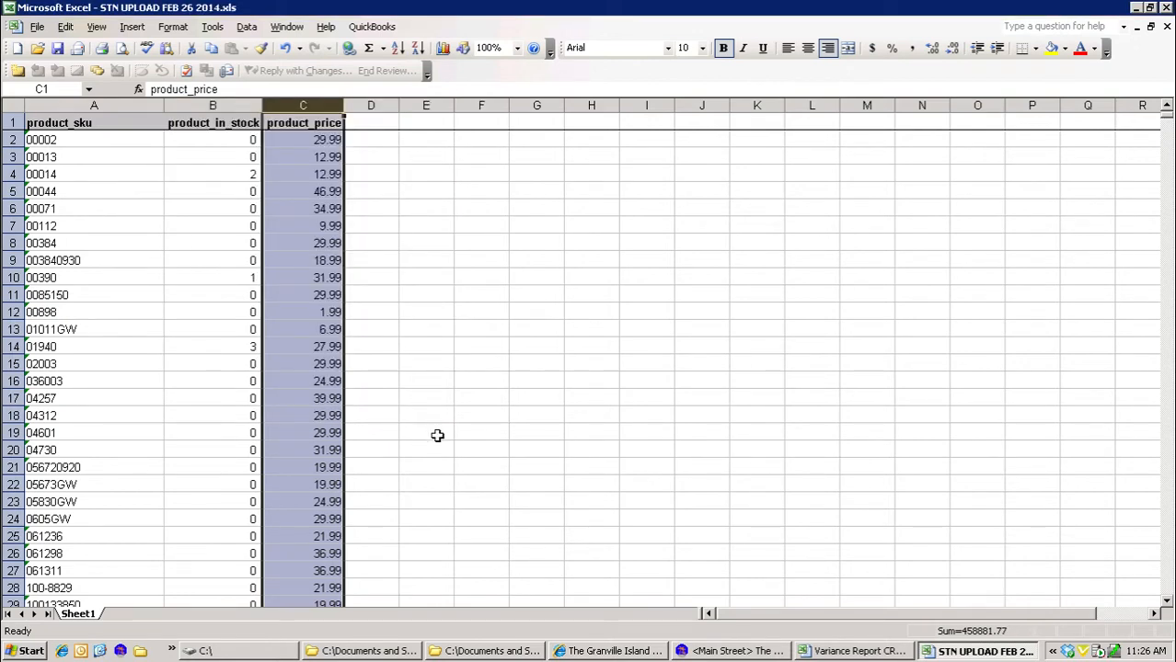
{"action": "left_click", "coordinate": [398, 366]}
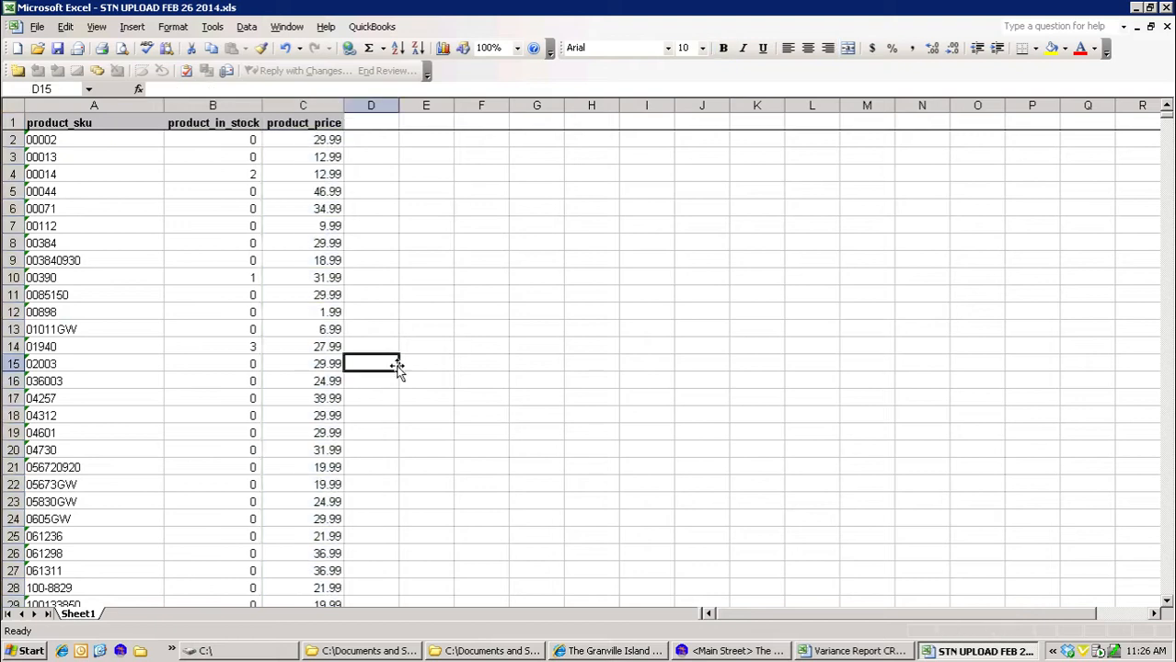
{"action": "left_click", "coordinate": [59, 51]}
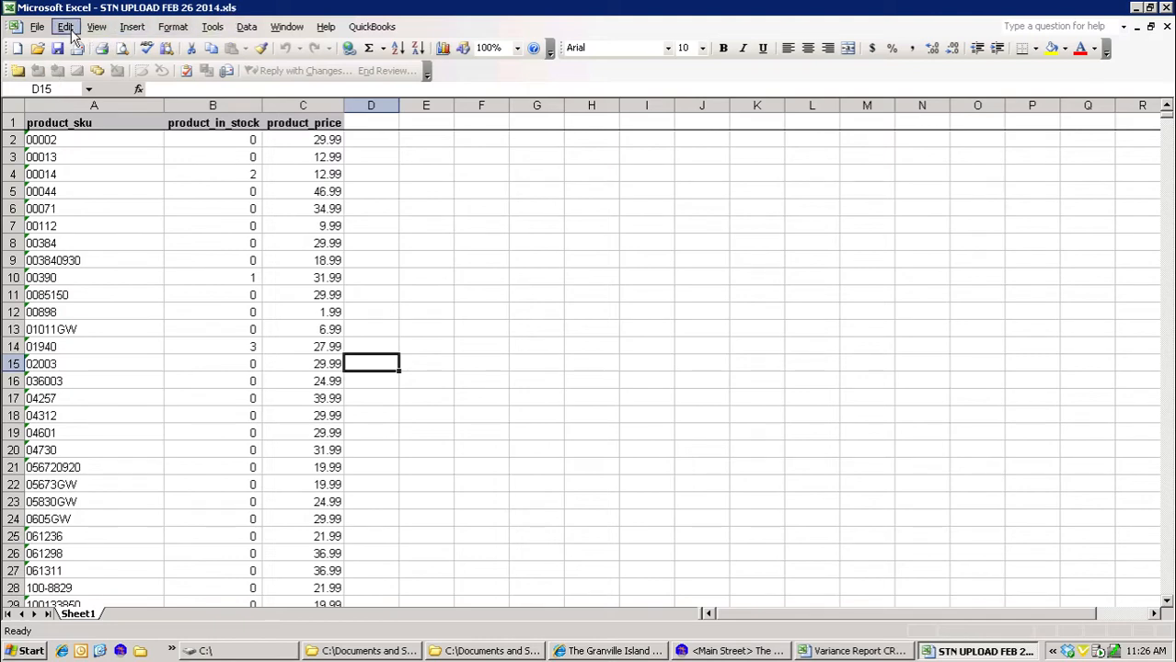
Step: Save a copy of the workbook on the Desktop as STN UPLOAD FEB 26 2014.csv in CSV (Comma delimited) format, keeping that format
{"action": "left_click", "coordinate": [37, 27]}
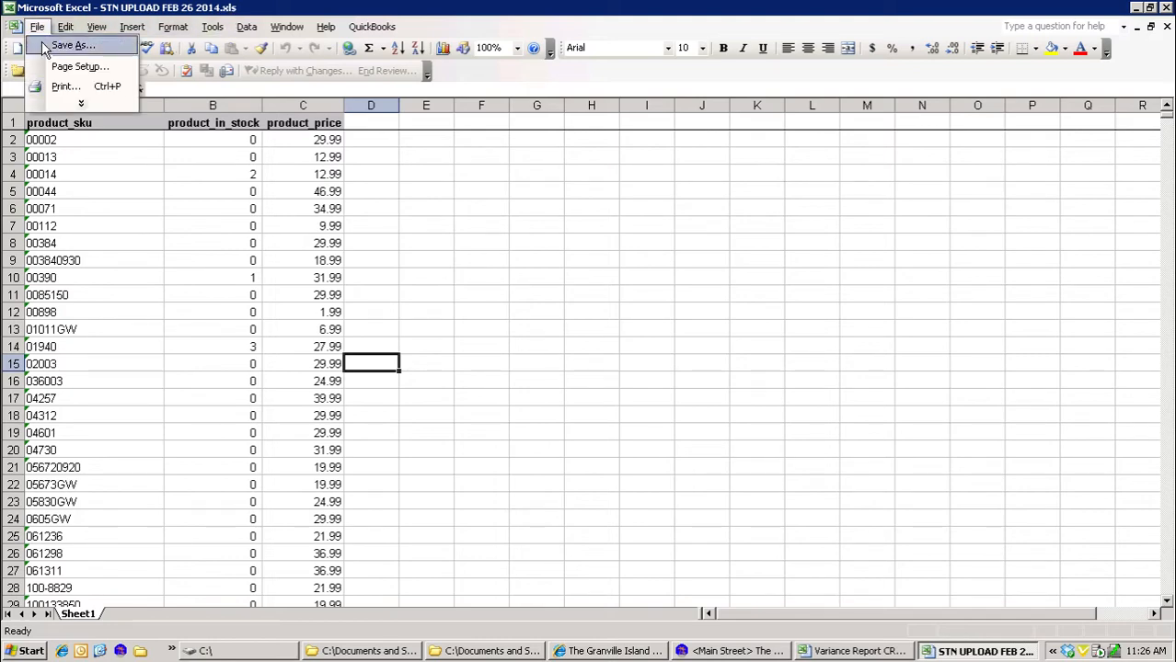
{"action": "left_click", "coordinate": [44, 46]}
{"action": "left_click", "coordinate": [778, 425]}
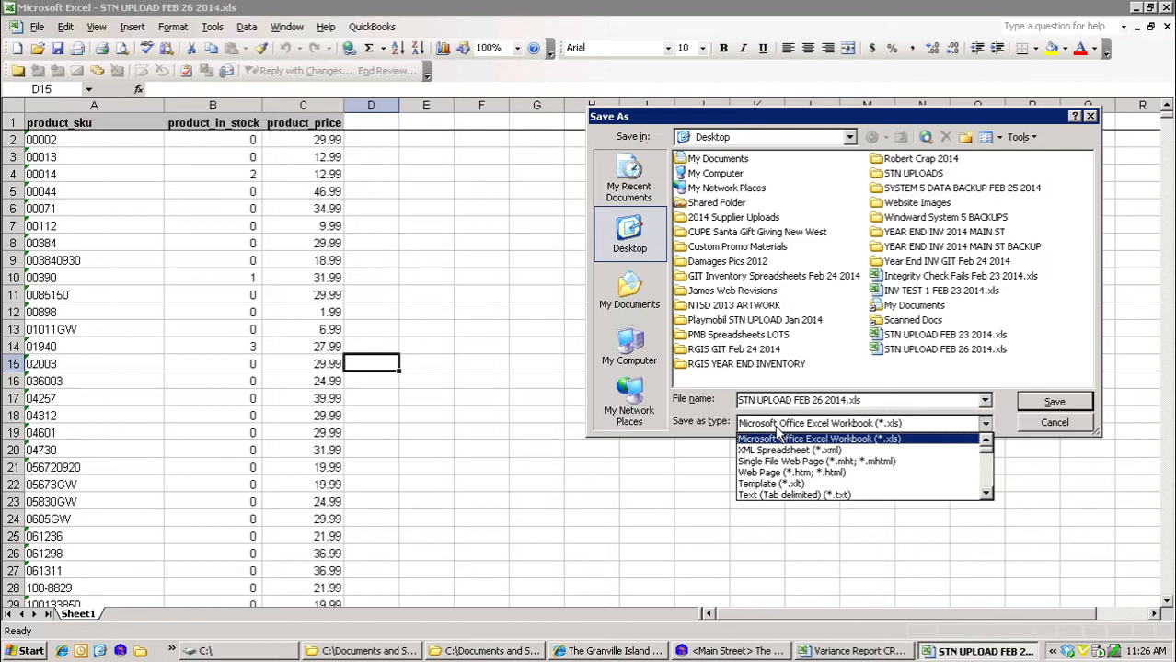
{"action": "key", "text": "c"}
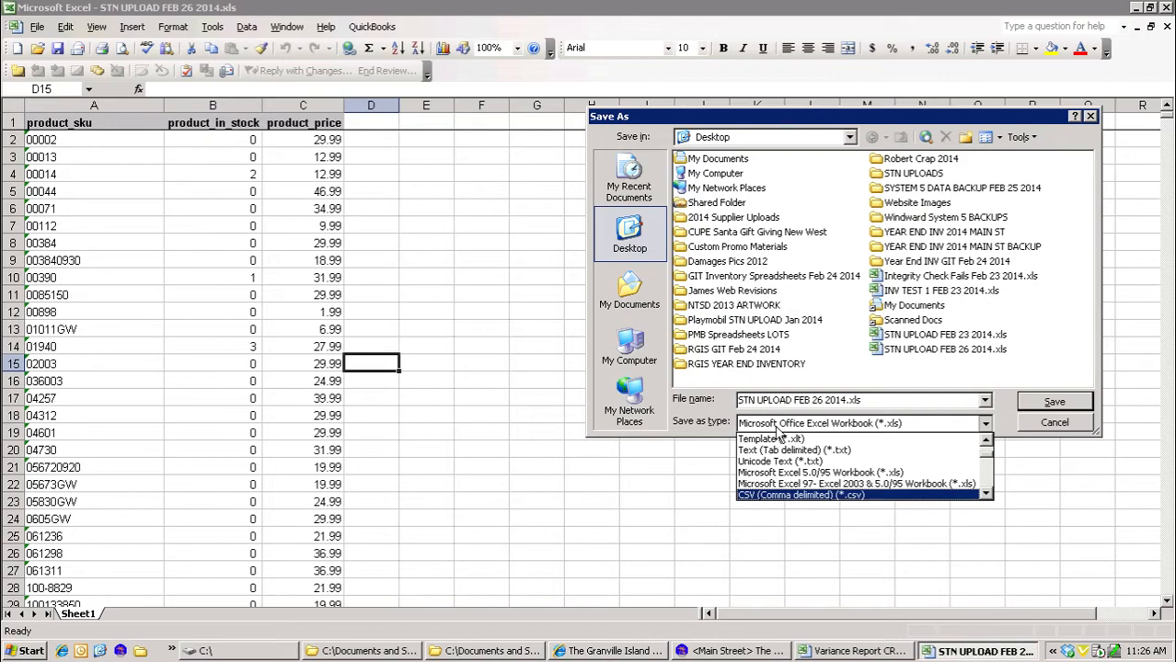
{"action": "key", "text": "Return"}
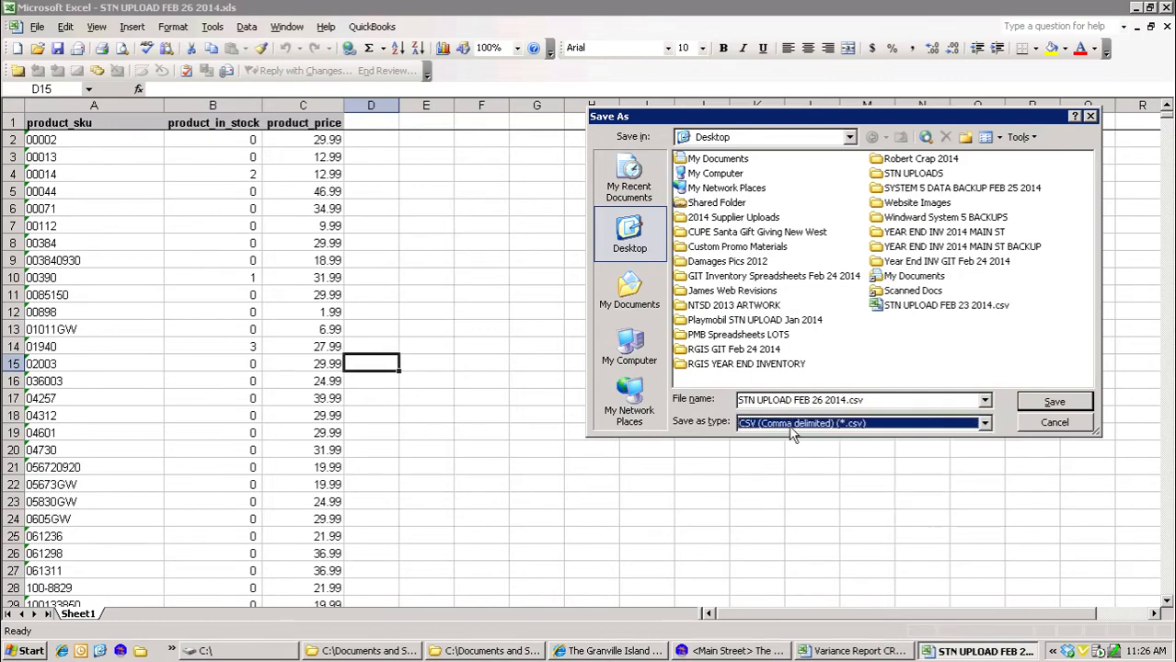
{"action": "left_click", "coordinate": [1049, 401]}
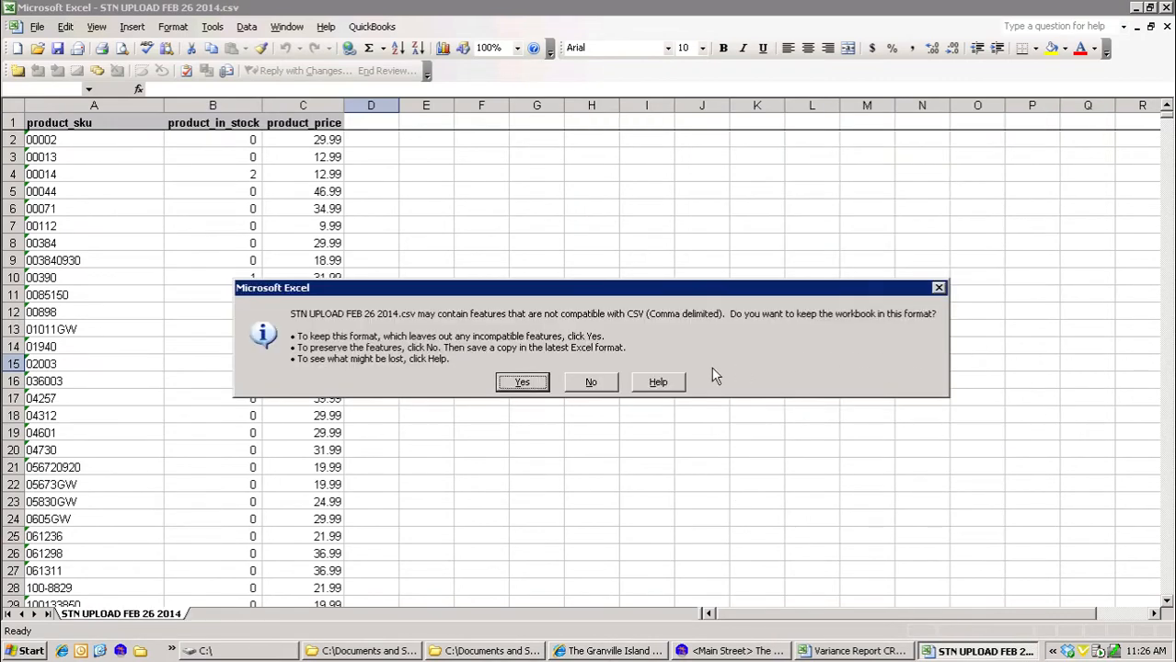
{"action": "left_click", "coordinate": [523, 382]}
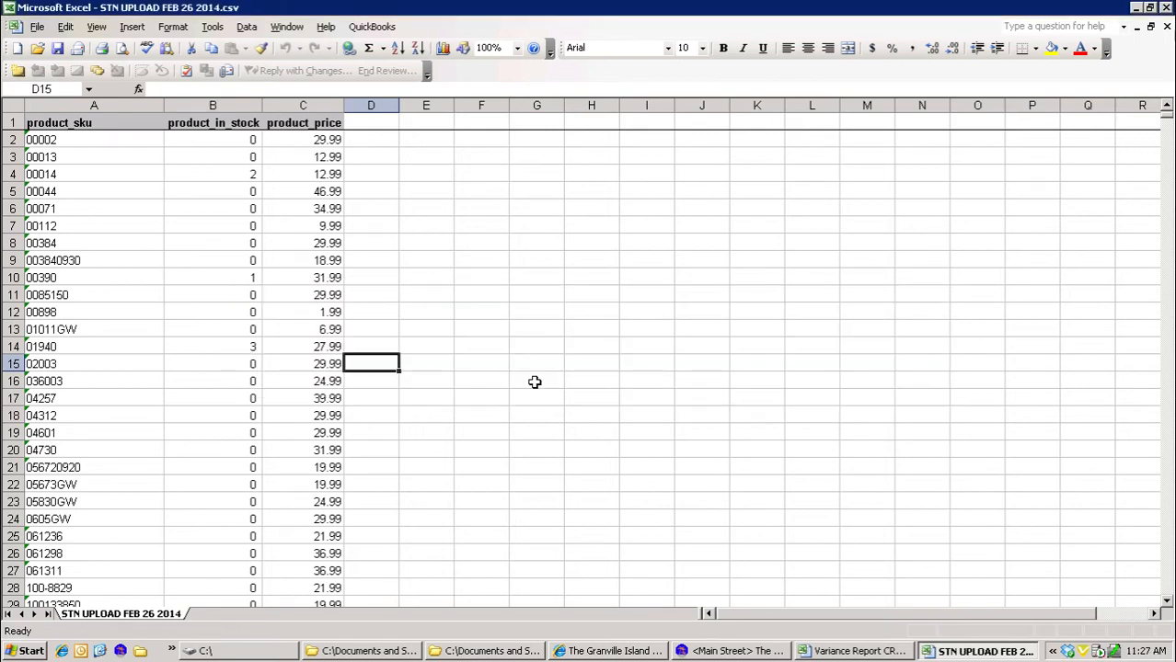
Step: Close the CSV and Variance Report workbooks without saving changes, exit Excel, and close the STN QUANTITY/PRICE UPLOAD report in Windward System Five
{"action": "left_click", "coordinate": [1164, 28]}
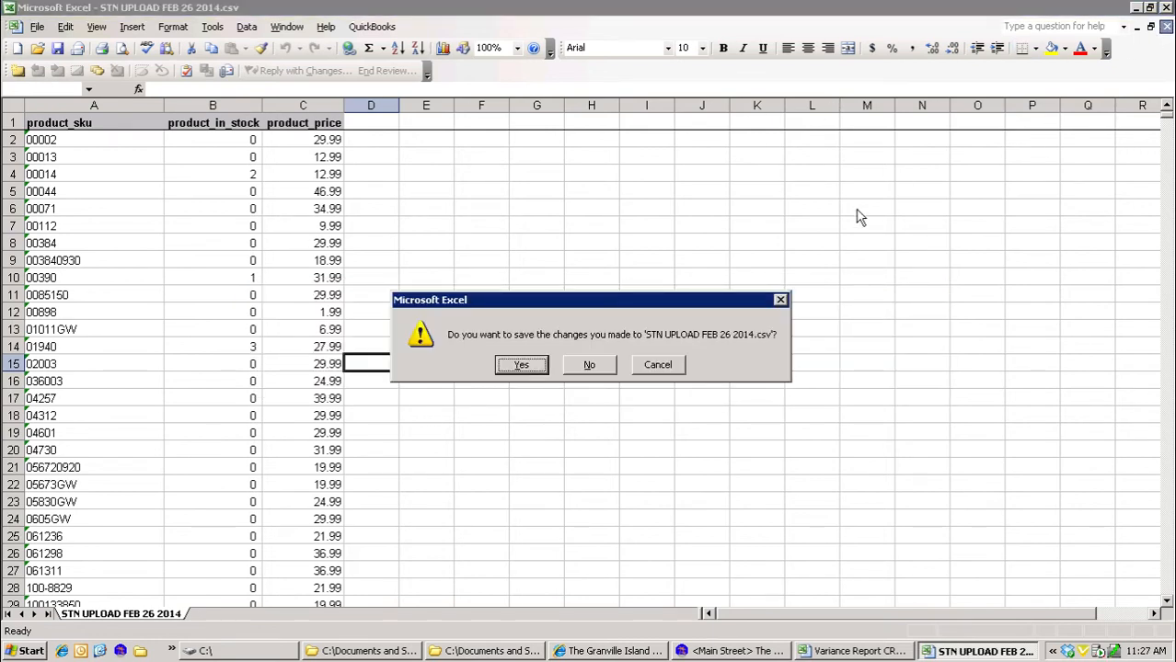
{"action": "left_click", "coordinate": [593, 370]}
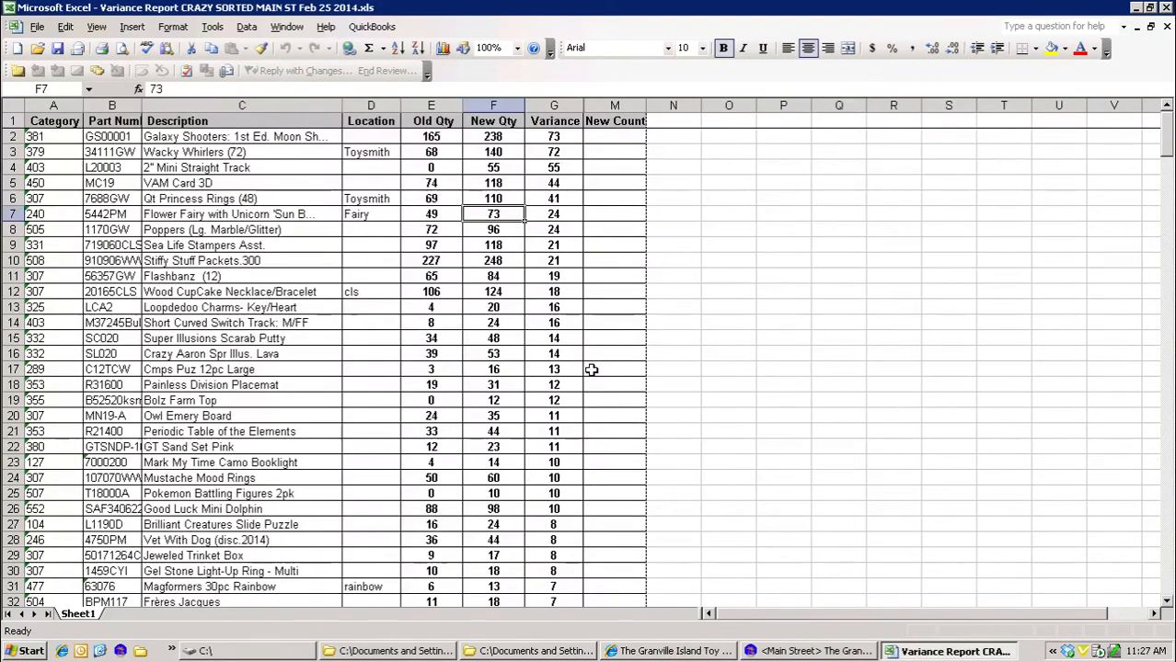
{"action": "left_click", "coordinate": [1165, 28]}
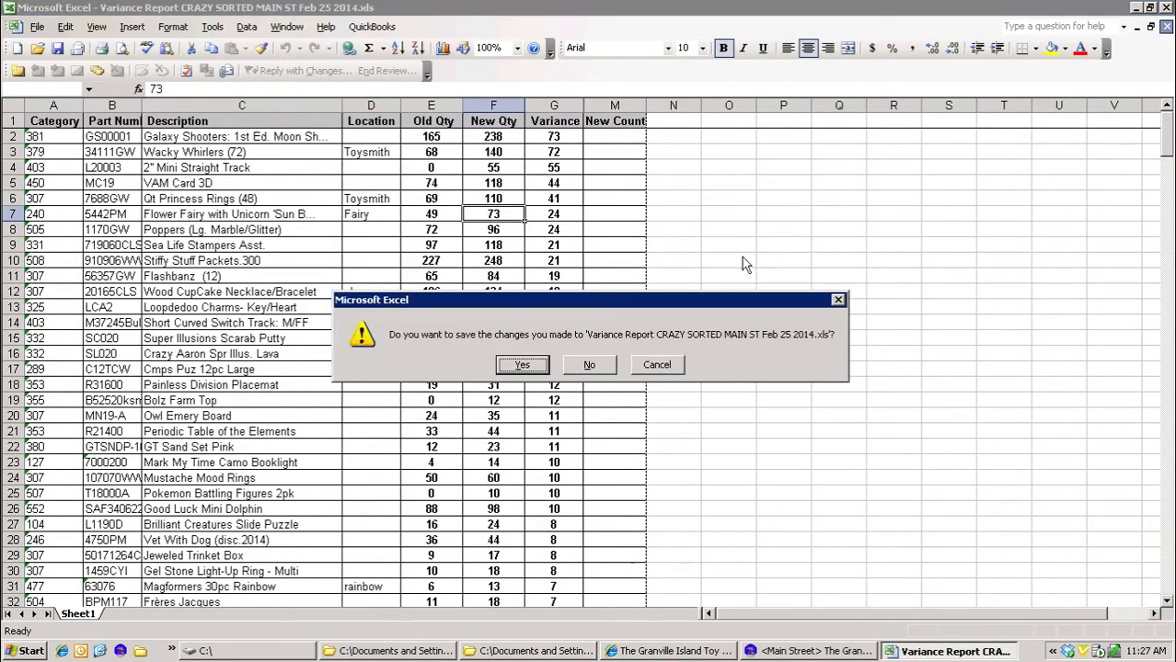
{"action": "left_click", "coordinate": [593, 365]}
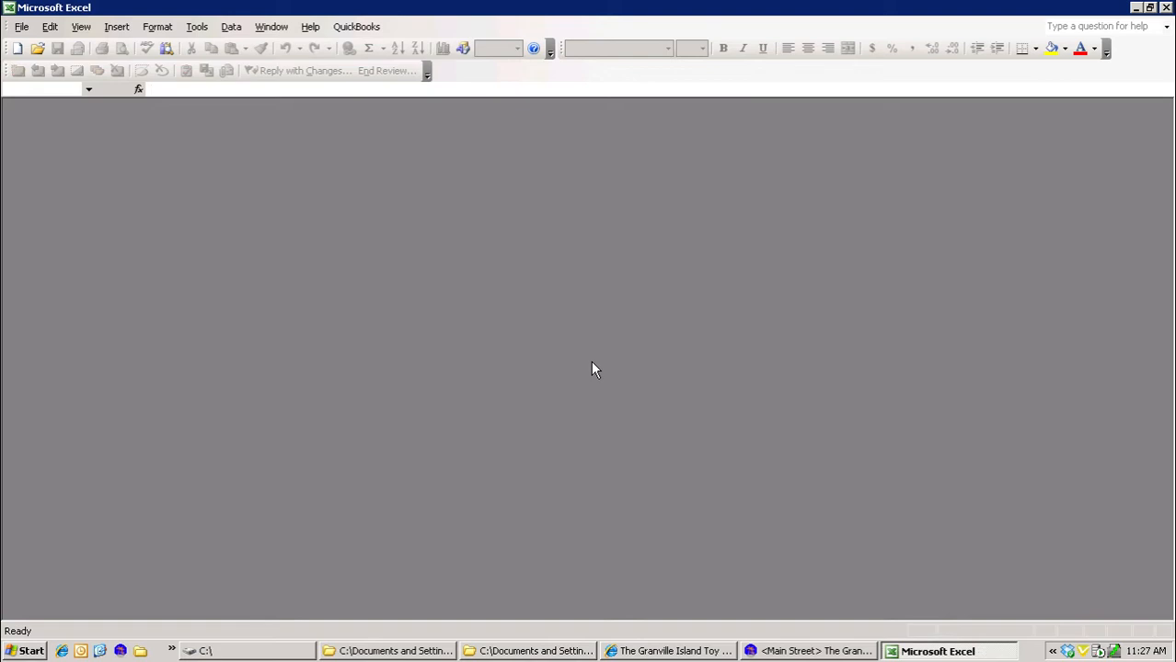
{"action": "left_click", "coordinate": [1165, 8]}
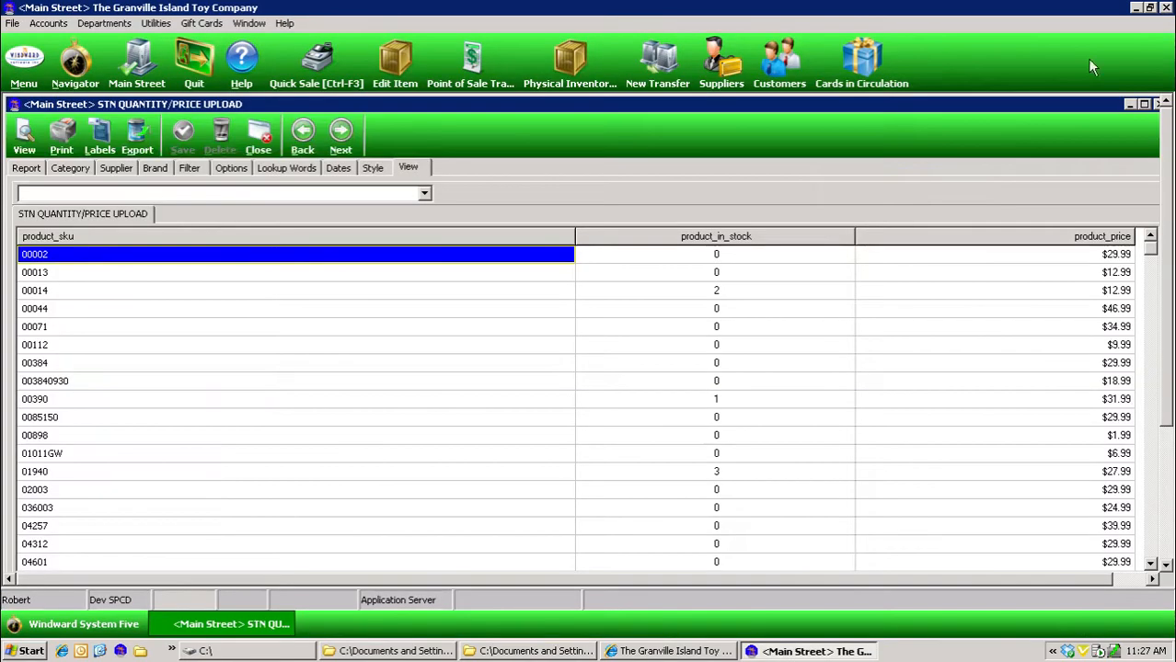
{"action": "left_click", "coordinate": [267, 147]}
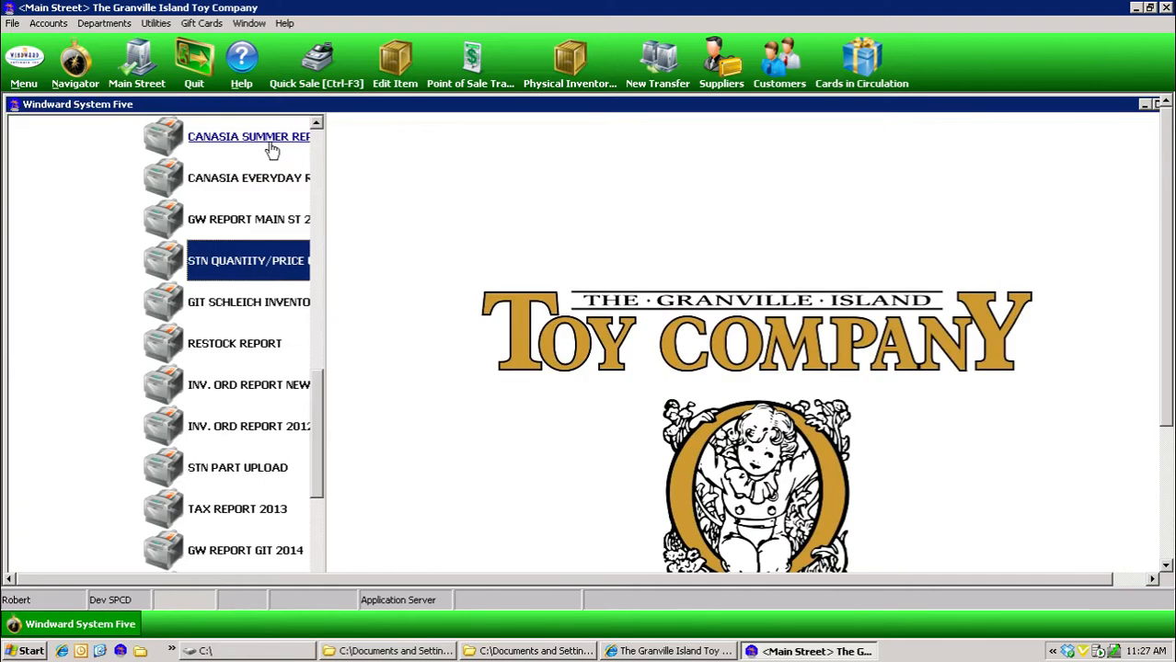
Step: Switch to Internet Explorer, maximize it, and open the product Backup page of the Shopping Cart
{"action": "left_click", "coordinate": [670, 652]}
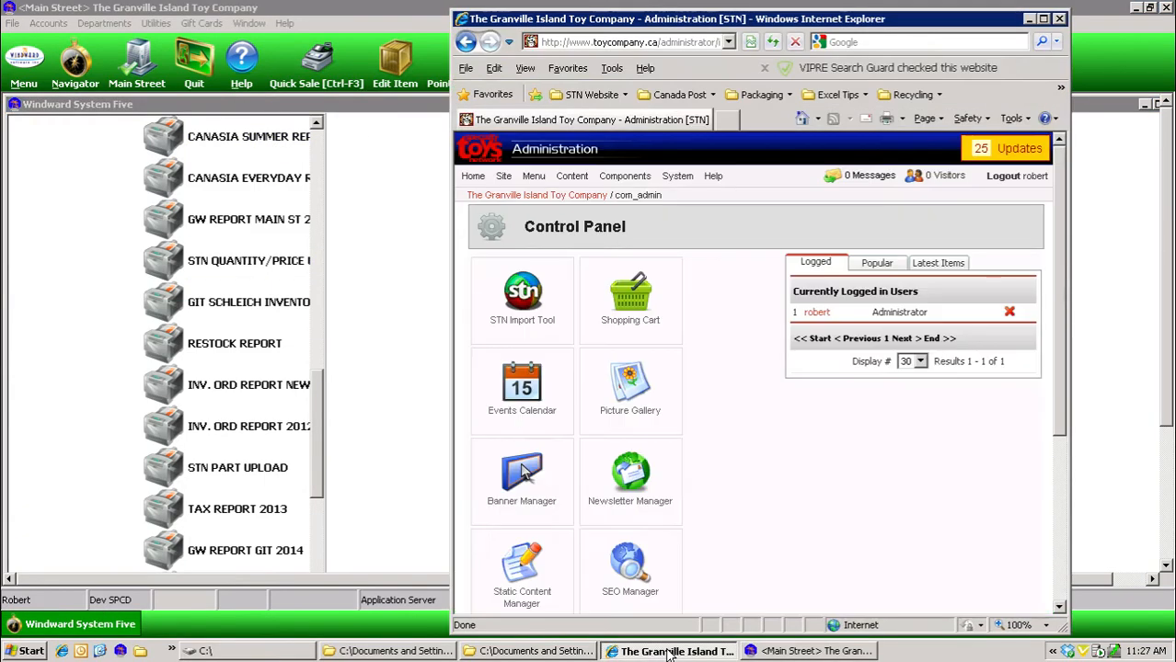
{"action": "left_click", "coordinate": [1045, 19]}
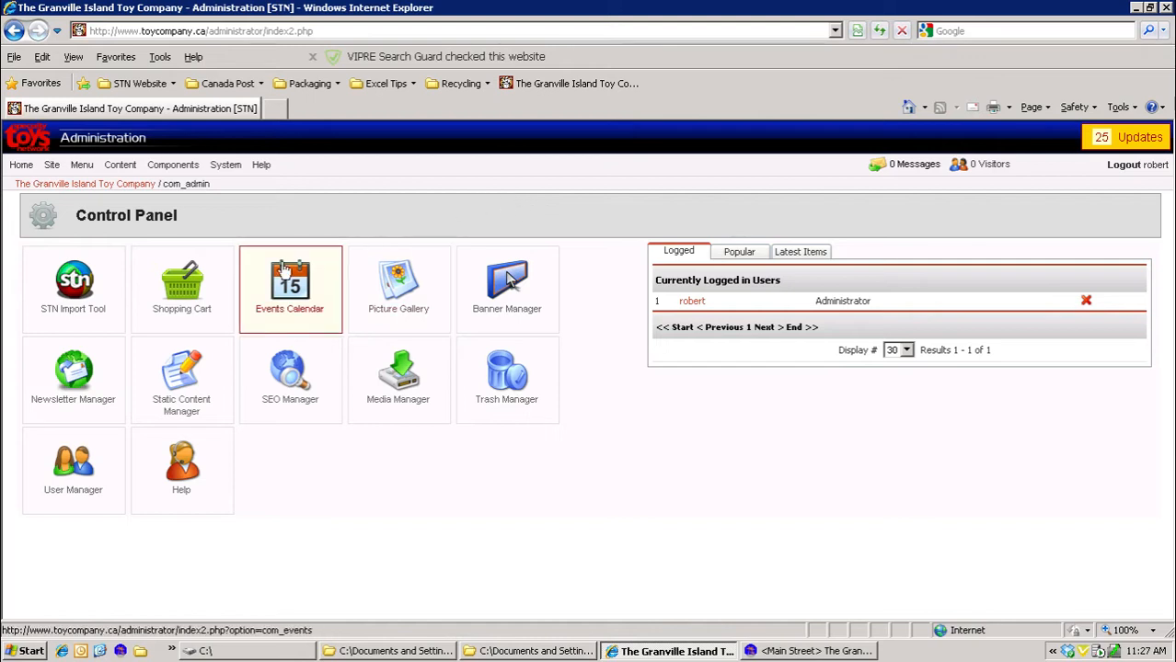
{"action": "left_click", "coordinate": [173, 293]}
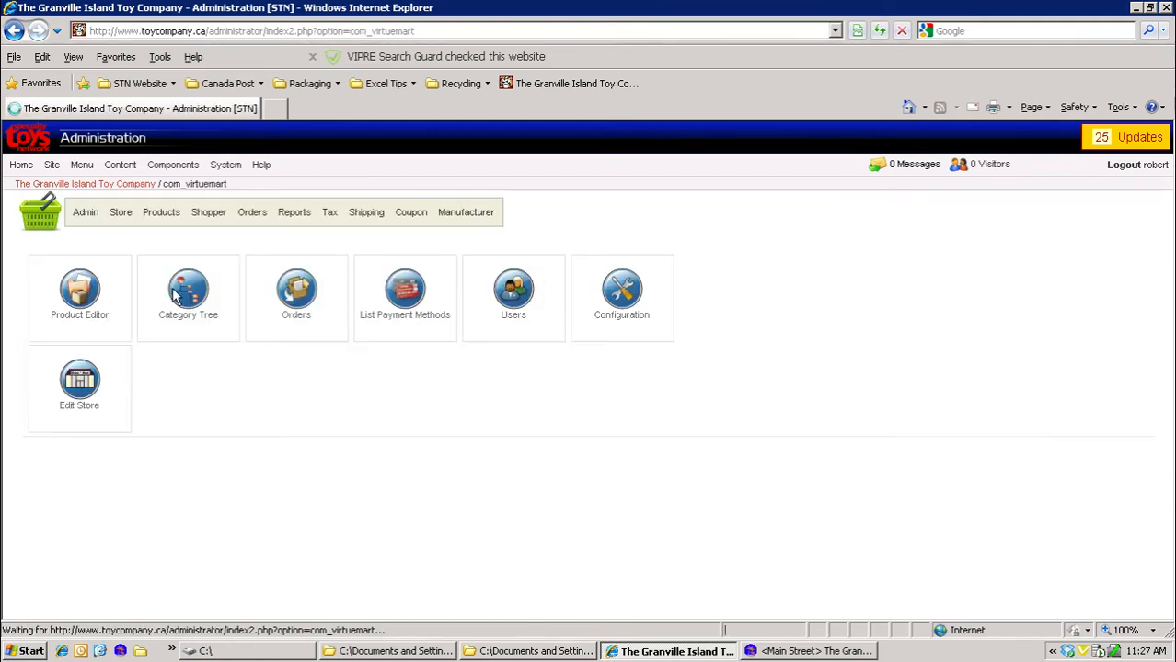
{"action": "mouse_move", "coordinate": [166, 219]}
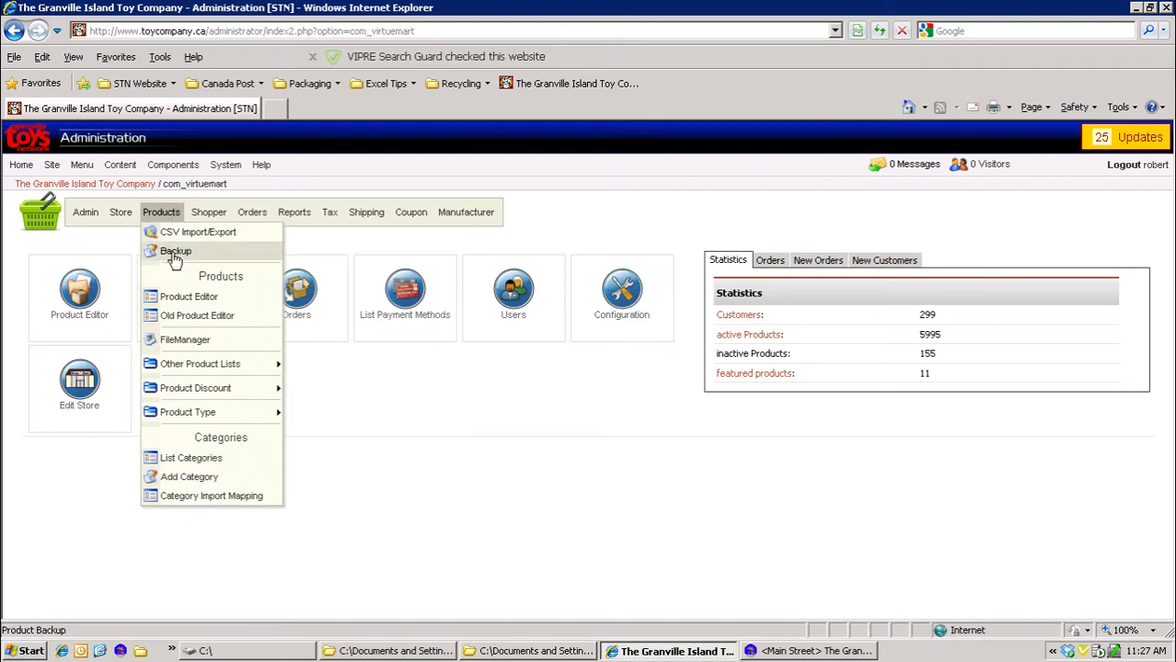
{"action": "left_click", "coordinate": [175, 252]}
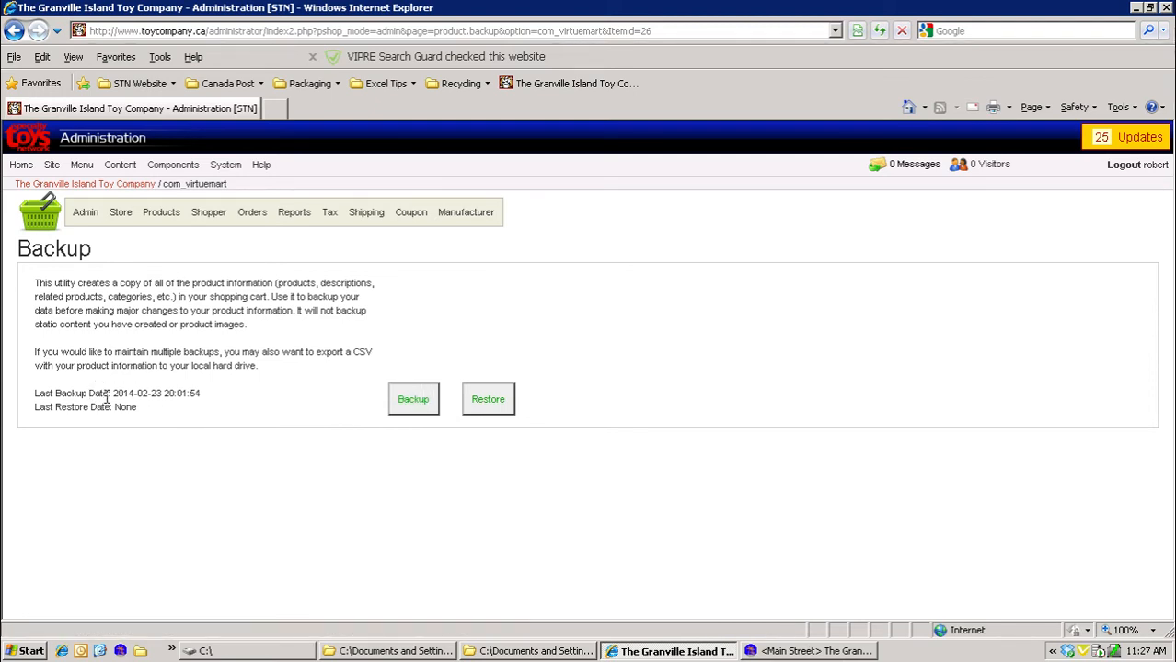
Step: Back up the shopping cart's product information over the existing backup, checking the last backup date before and after
{"action": "left_click_drag", "start_coordinate": [129, 392], "coordinate": [198, 398]}
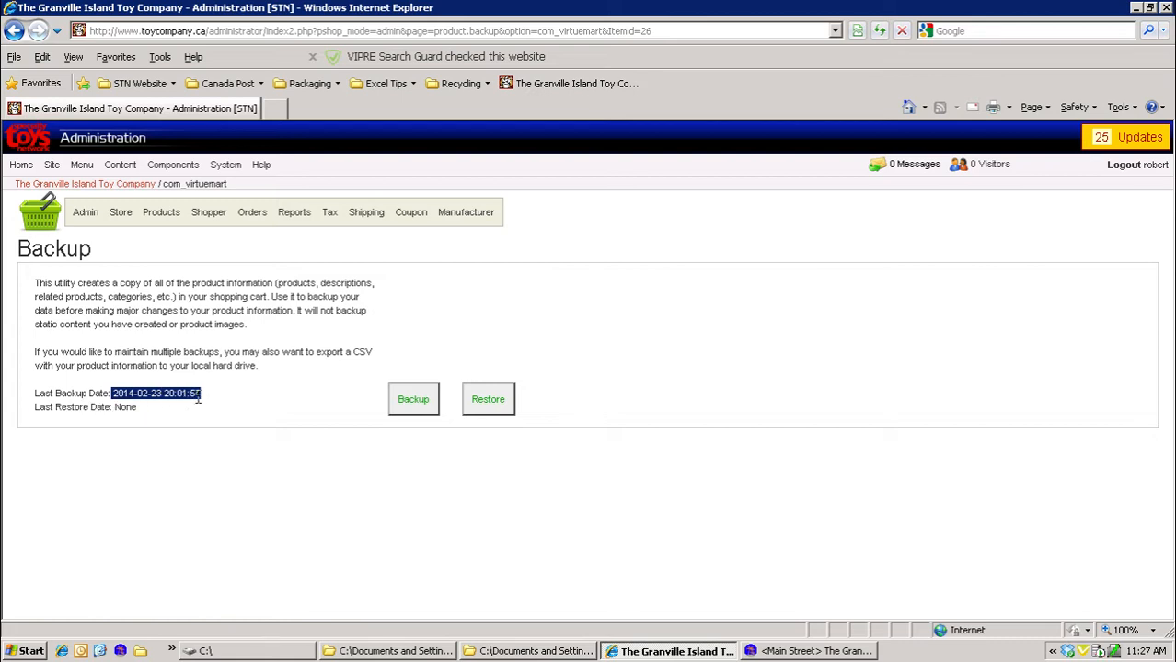
{"action": "left_click", "coordinate": [222, 399]}
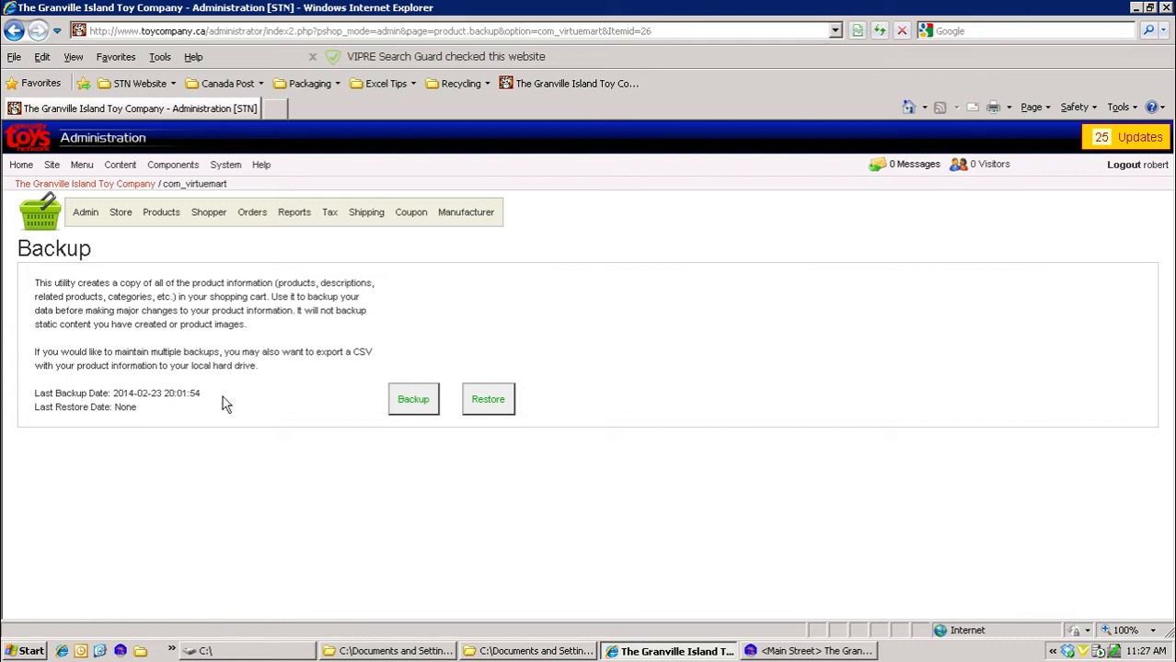
{"action": "left_click", "coordinate": [415, 403]}
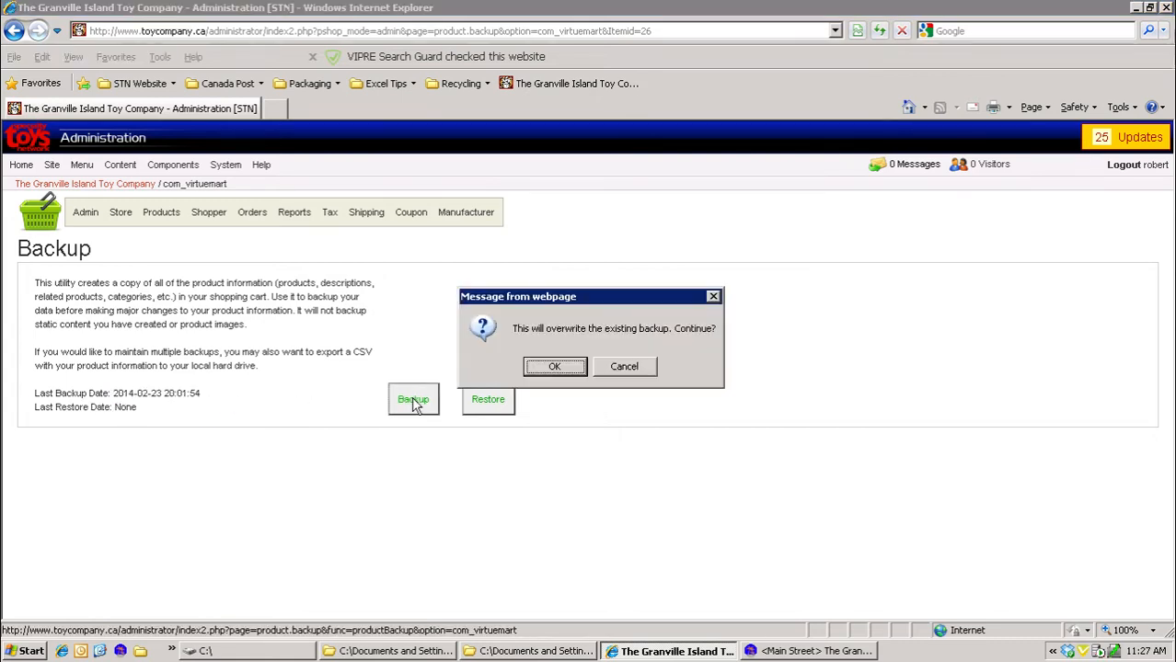
{"action": "left_click", "coordinate": [538, 372]}
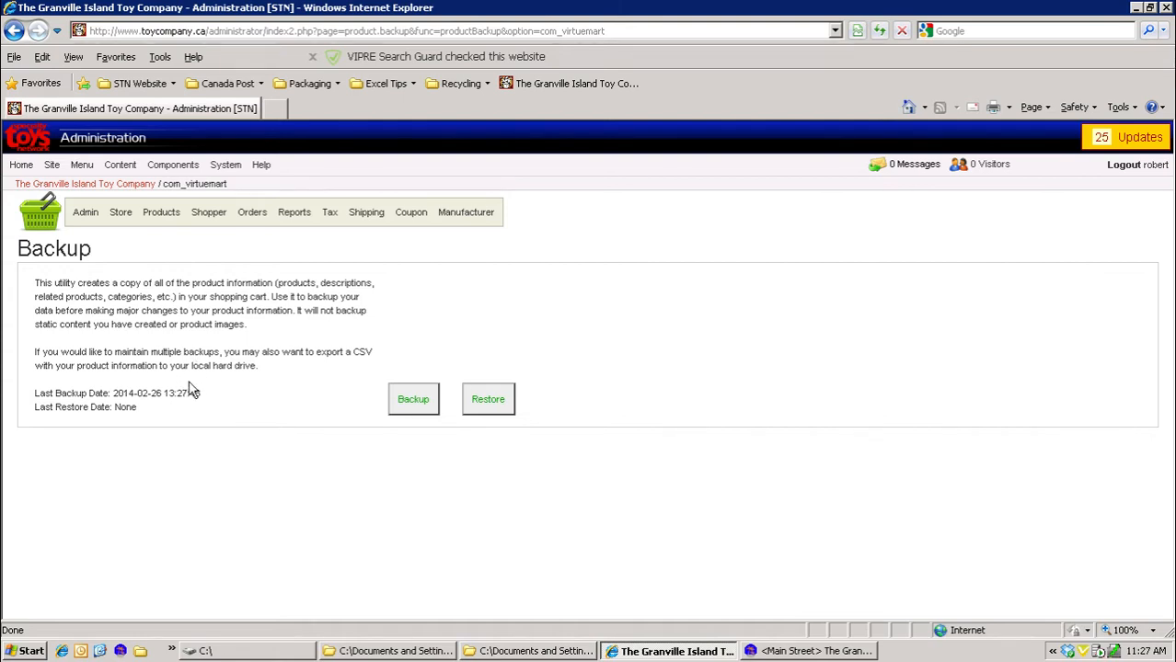
{"action": "left_click_drag", "start_coordinate": [175, 393], "coordinate": [112, 393]}
{"action": "left_click", "coordinate": [206, 410]}
Step: Open the products' CSV Import/Export page and review the additional upload options, leaving them at their defaults
{"action": "mouse_move", "coordinate": [165, 215]}
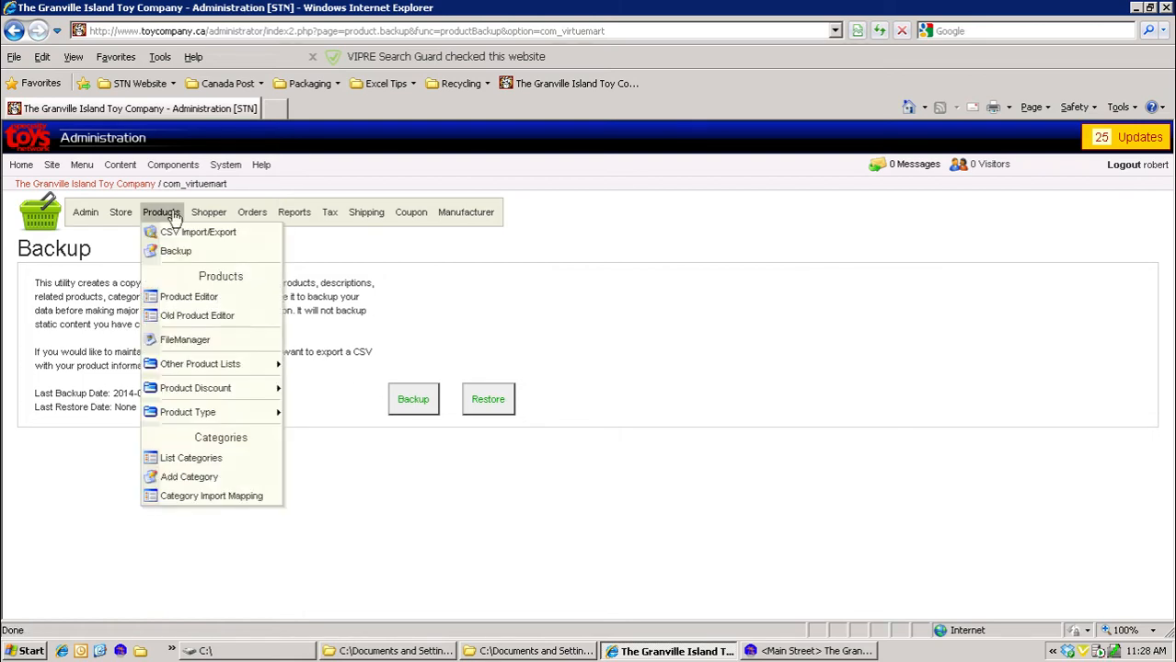
{"action": "left_click", "coordinate": [211, 236]}
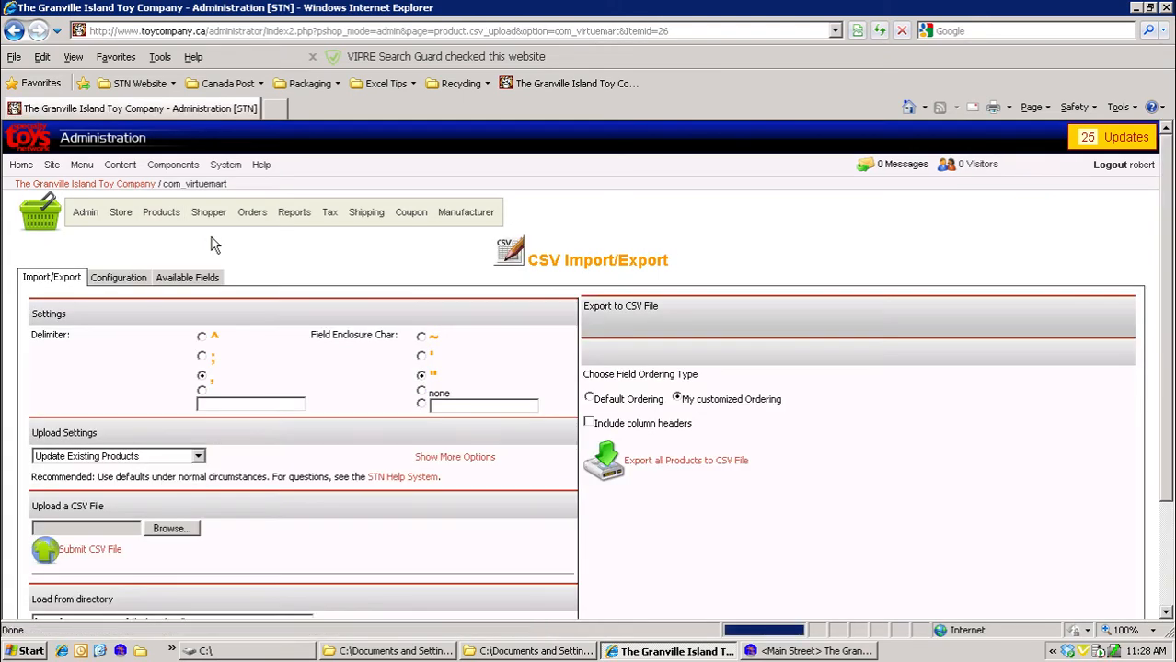
{"action": "scroll", "coordinate": [306, 276], "scroll_direction": "down", "scroll_amount": 2}
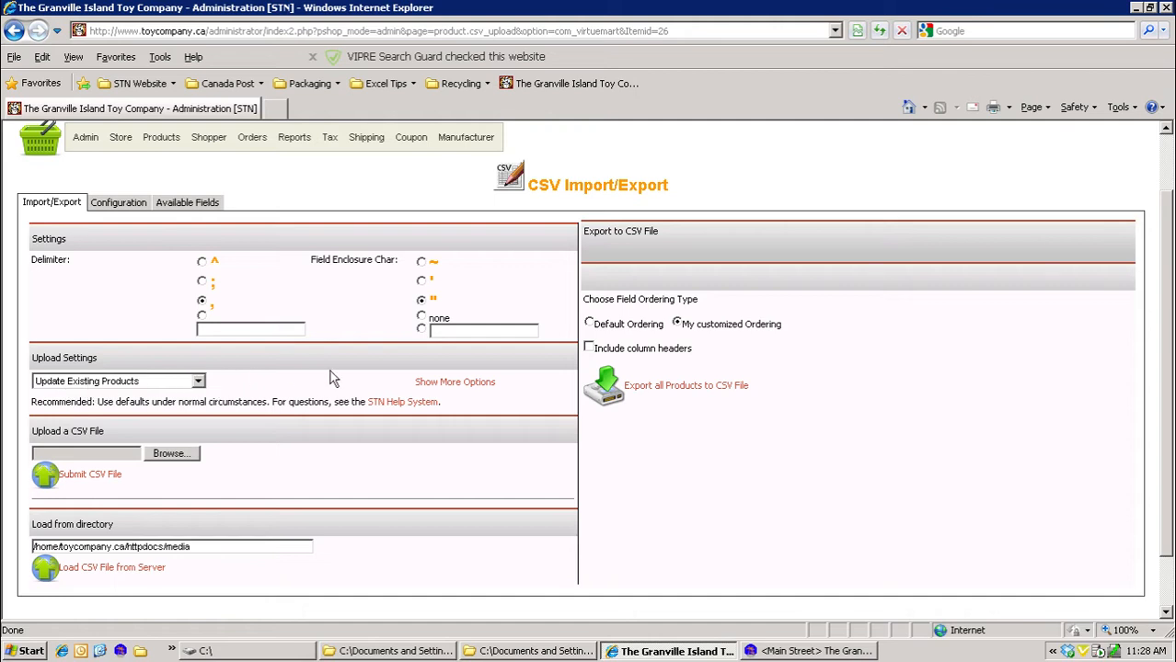
{"action": "left_click", "coordinate": [438, 387]}
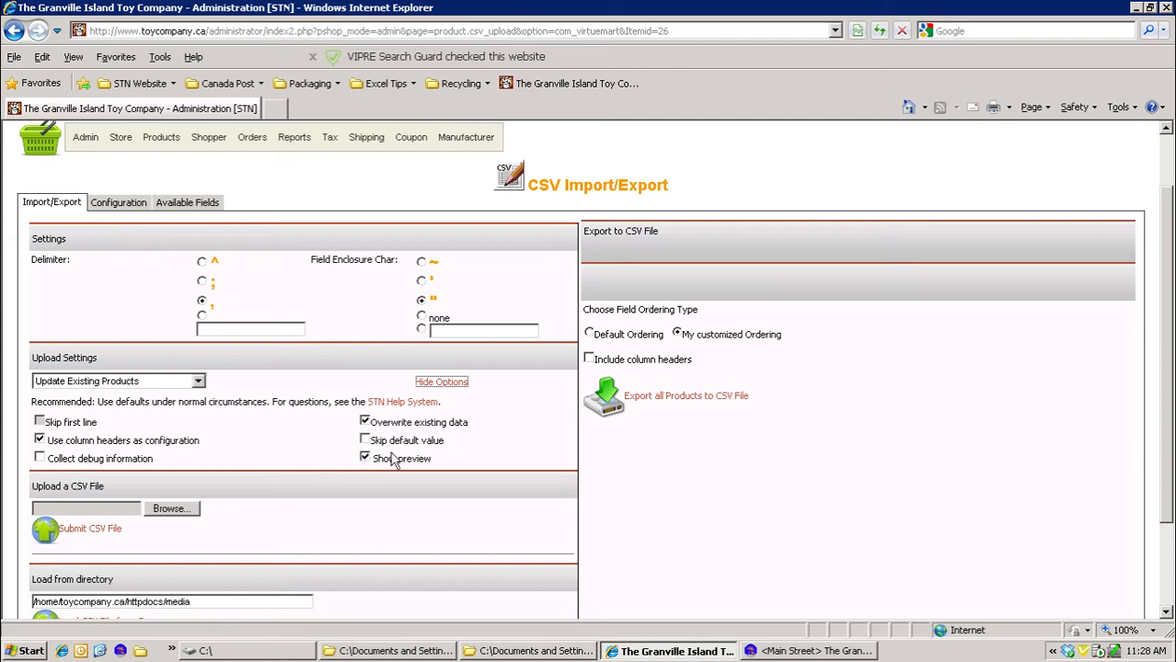
{"action": "left_click", "coordinate": [443, 383]}
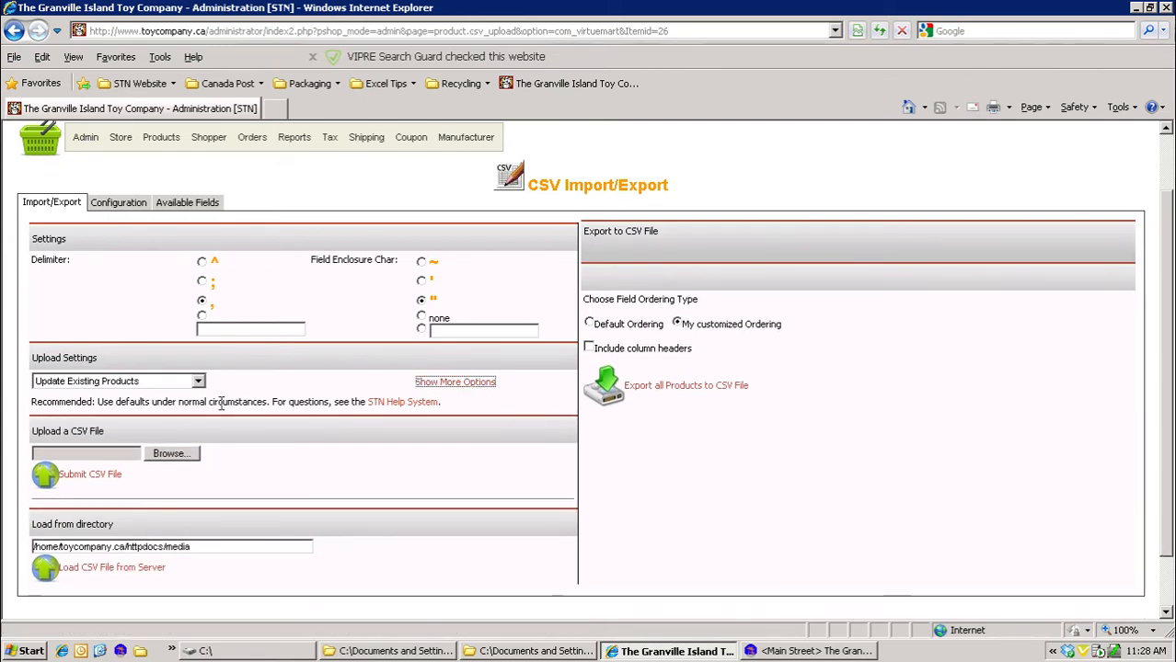
Step: Choose STN UPLOAD FEB 26 2014.csv from the Desktop as the CSV file for upload and check the end of its path
{"action": "left_click", "coordinate": [168, 454]}
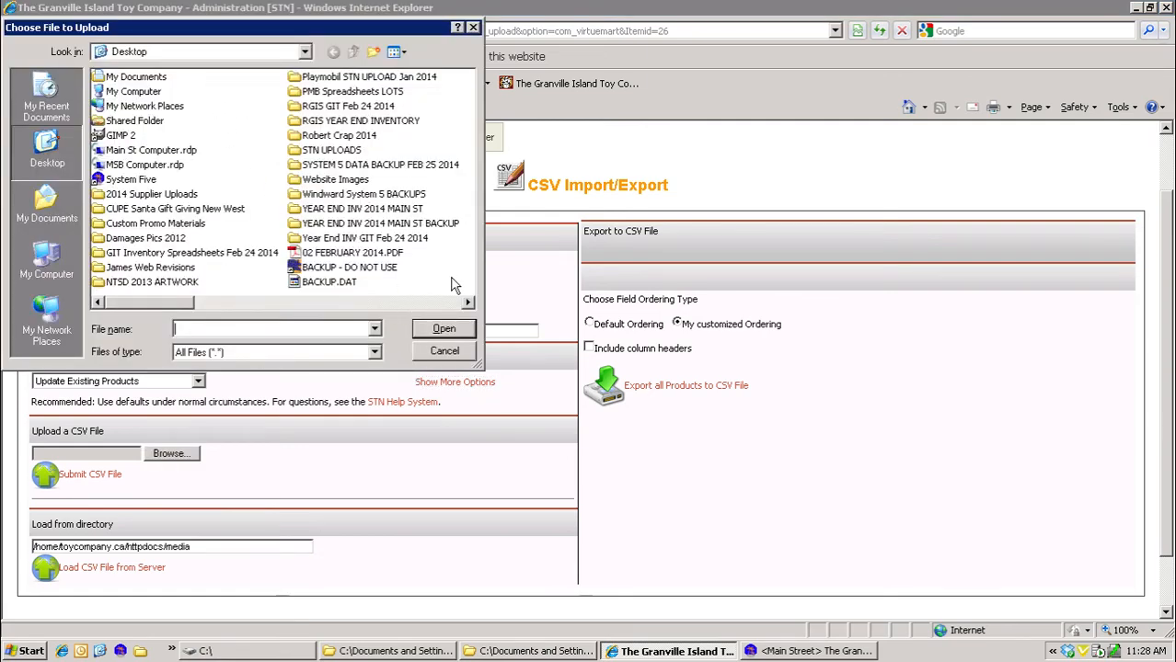
{"action": "left_click", "coordinate": [468, 303]}
{"action": "left_click", "coordinate": [468, 303]}
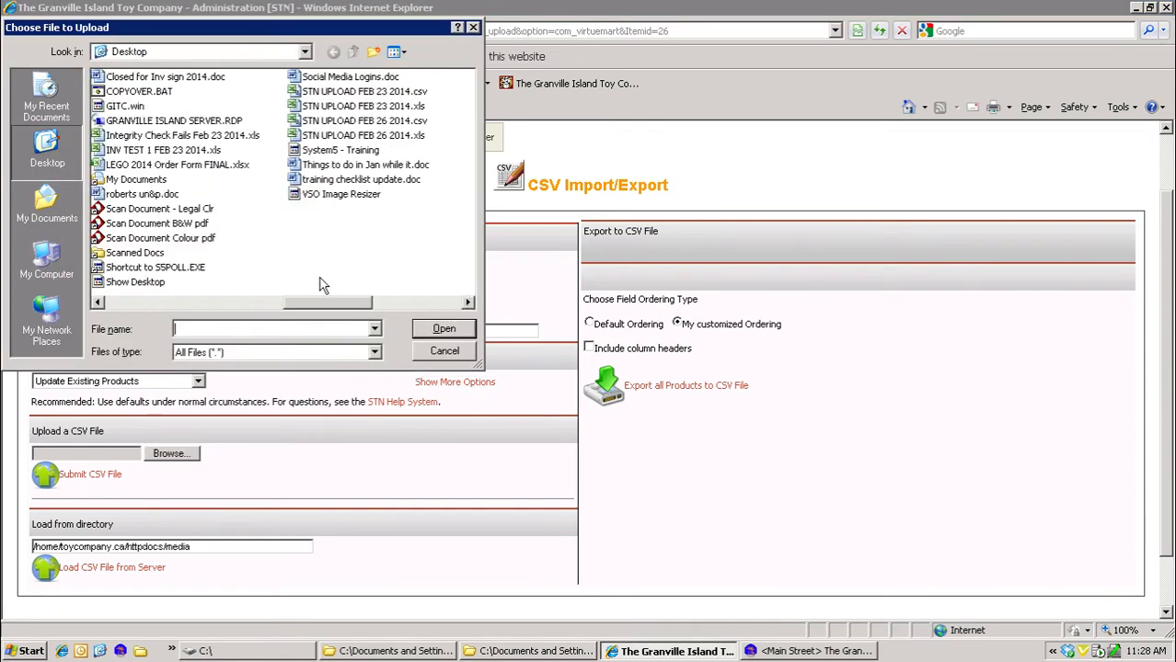
{"action": "left_click", "coordinate": [362, 120]}
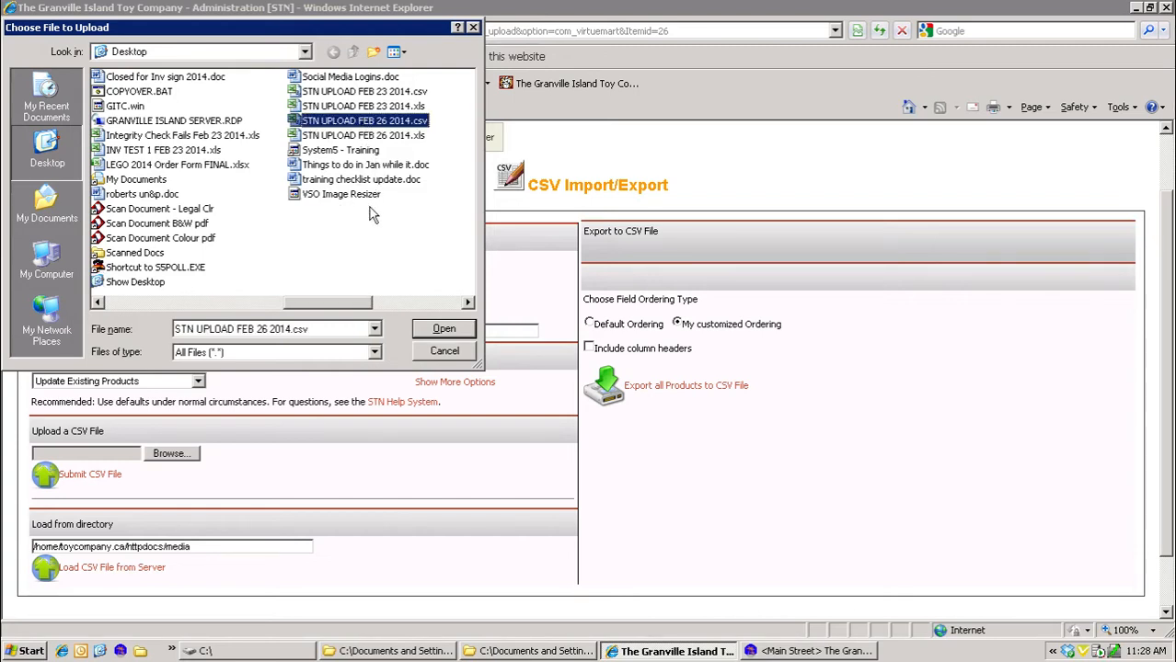
{"action": "double_click", "coordinate": [412, 125]}
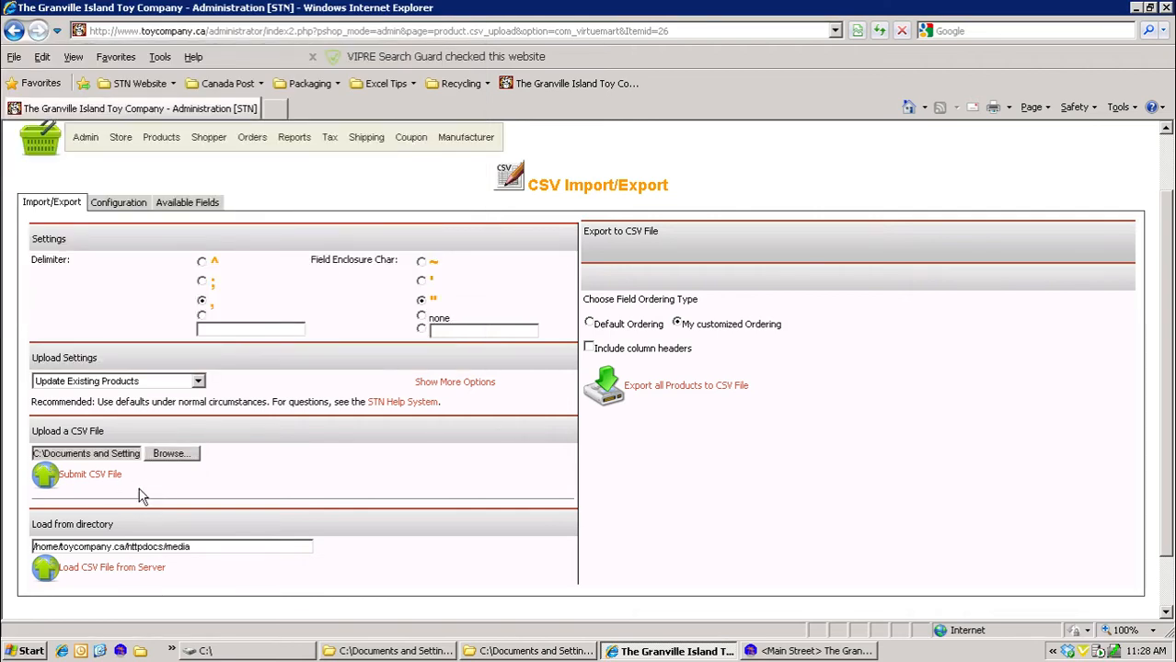
{"action": "left_click_drag", "start_coordinate": [126, 454], "coordinate": [304, 485]}
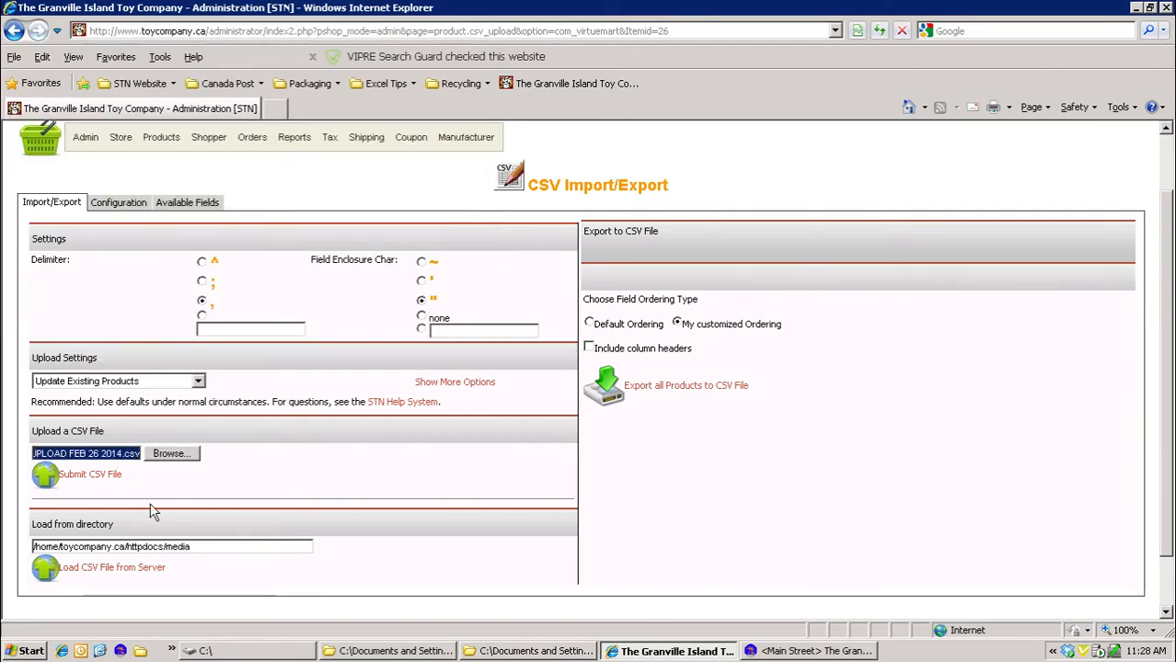
Step: Submit the CSV file, continue the upload from the preview, and review the upload messages through the Incorrect lines
{"action": "left_click", "coordinate": [103, 481]}
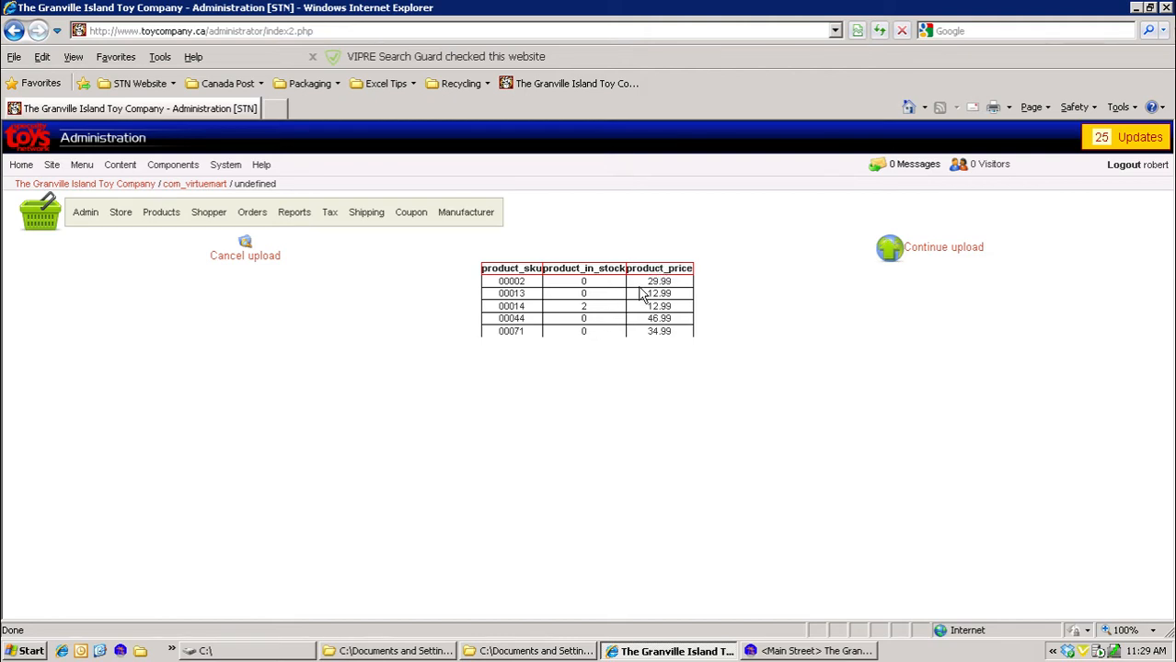
{"action": "left_click", "coordinate": [923, 252]}
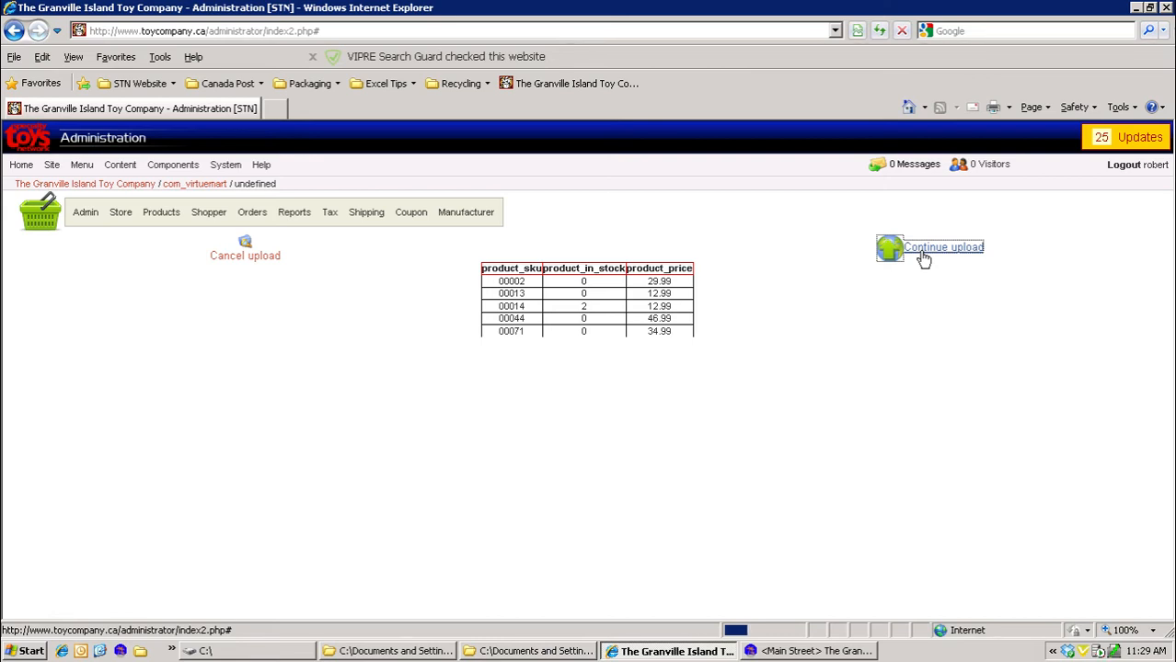
{"action": "left_click", "coordinate": [924, 259]}
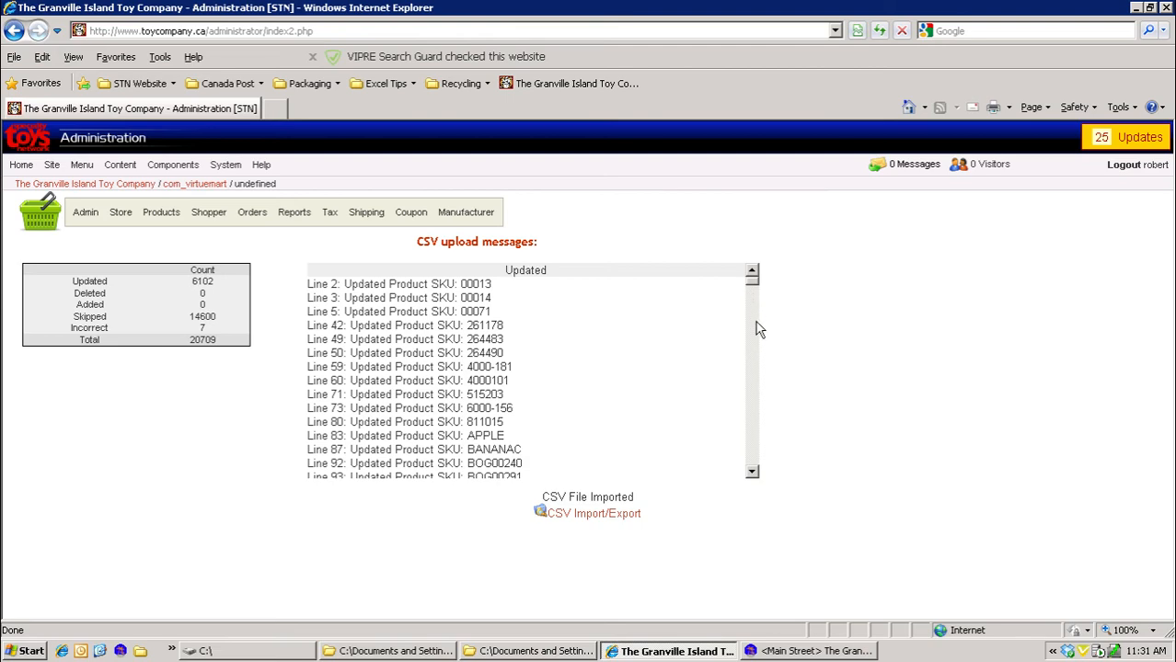
{"action": "left_click_drag", "start_coordinate": [749, 296], "coordinate": [756, 471]}
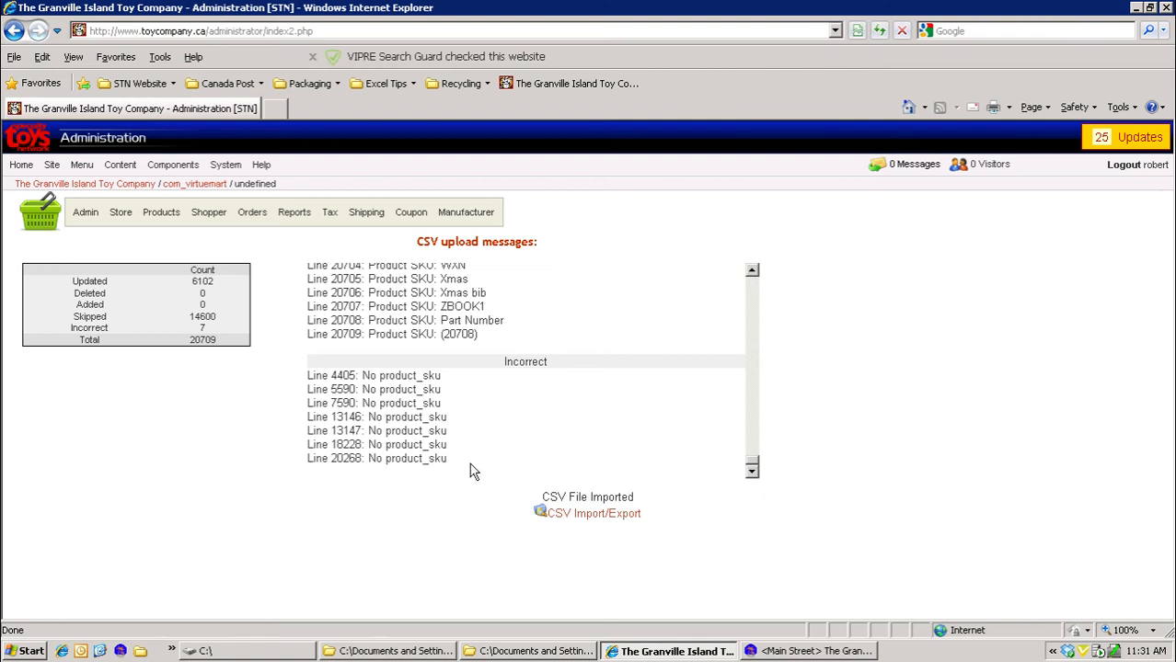
Step: Examine the CSV upload messages, from the Incorrect lines and the last skipped lines back to the start of the Updated list
{"action": "left_click_drag", "start_coordinate": [475, 473], "coordinate": [312, 377]}
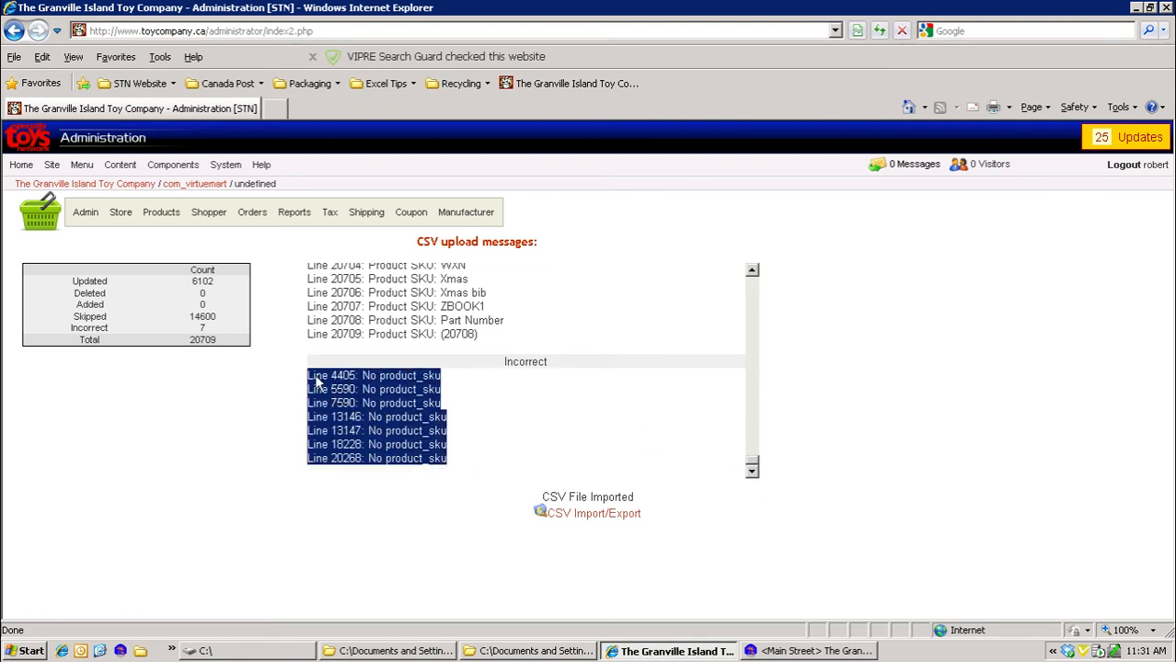
{"action": "left_click", "coordinate": [393, 345]}
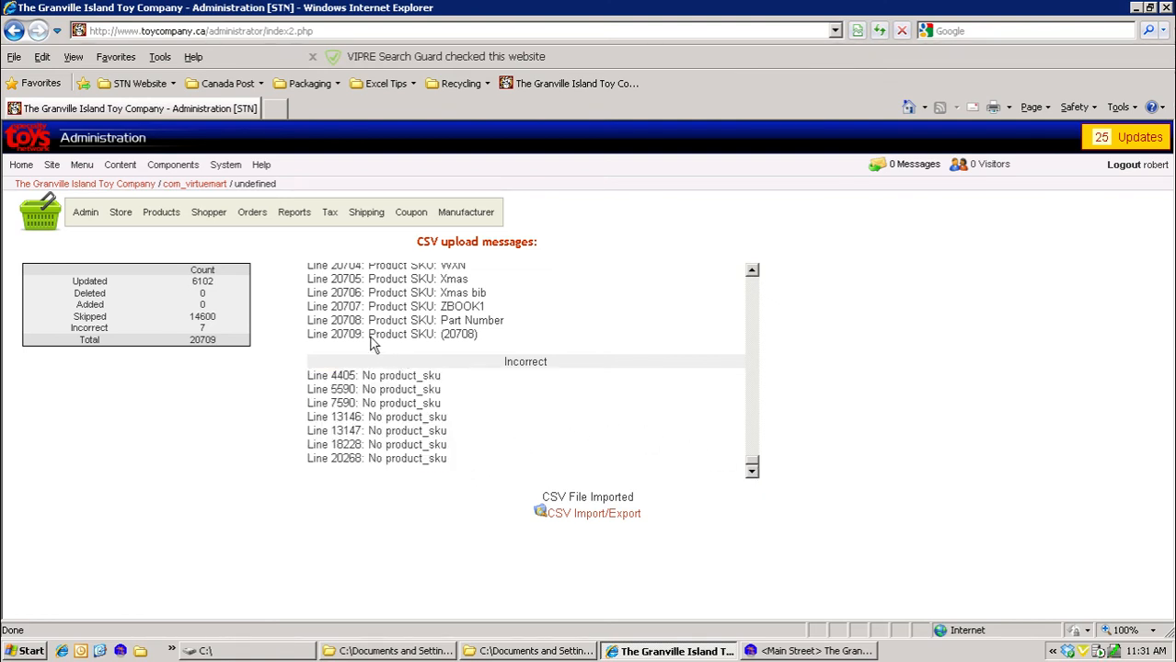
{"action": "left_click_drag", "start_coordinate": [362, 326], "coordinate": [480, 340]}
{"action": "left_click_drag", "start_coordinate": [752, 466], "coordinate": [747, 272]}
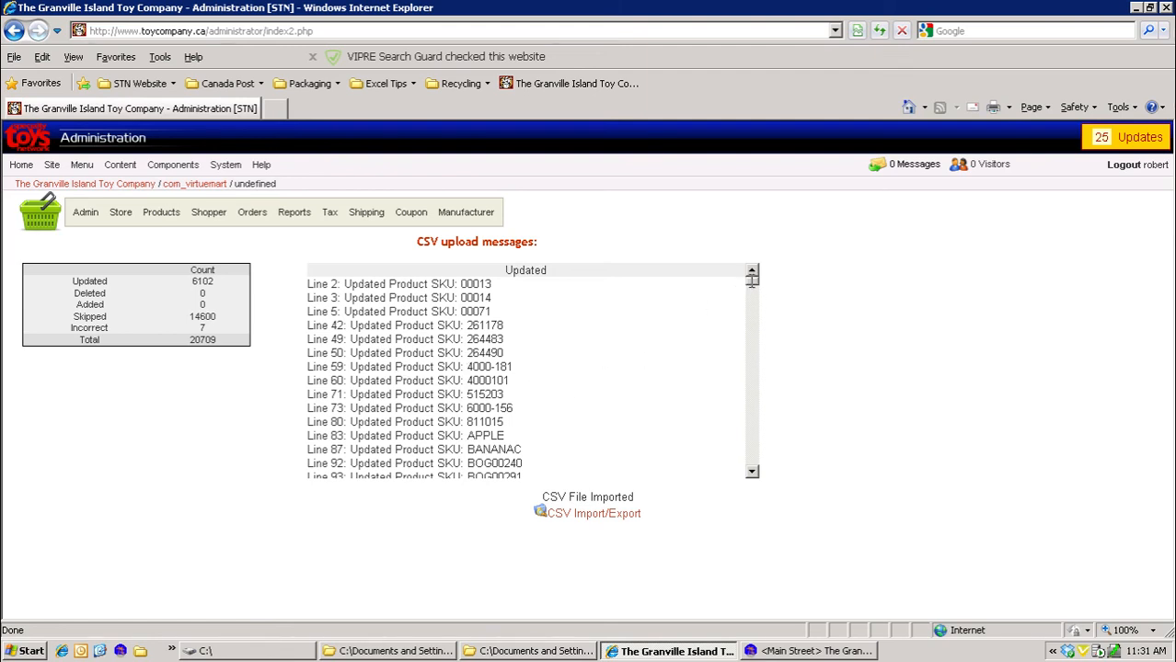
{"action": "left_click_drag", "start_coordinate": [395, 353], "coordinate": [751, 280]}
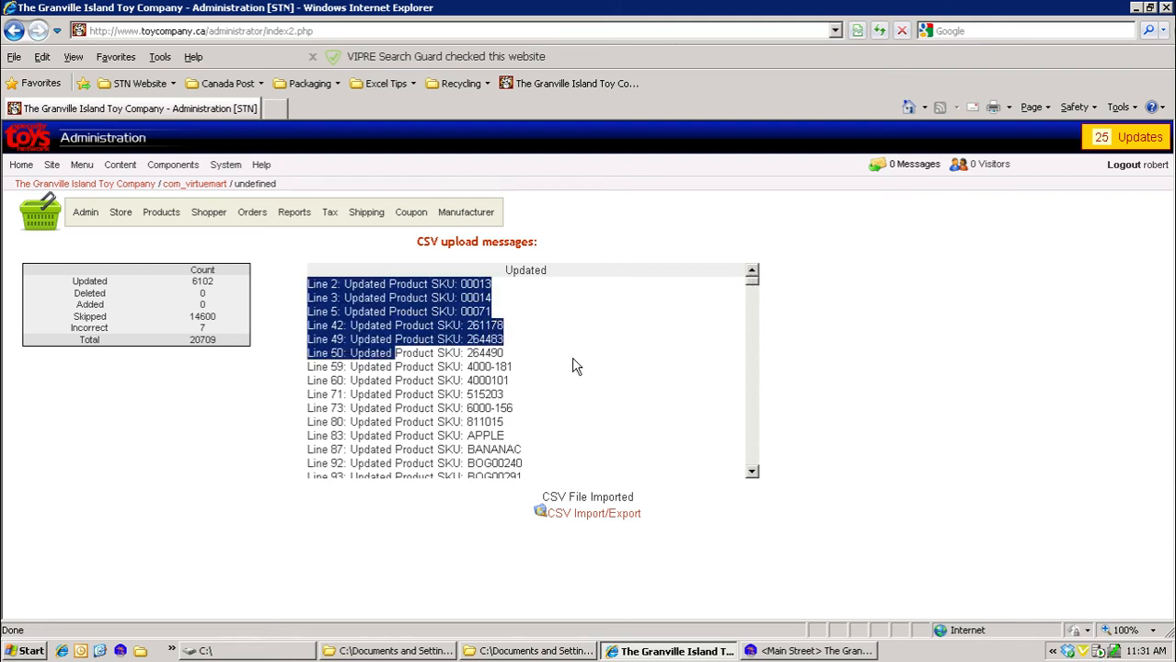
{"action": "left_click", "coordinate": [488, 381]}
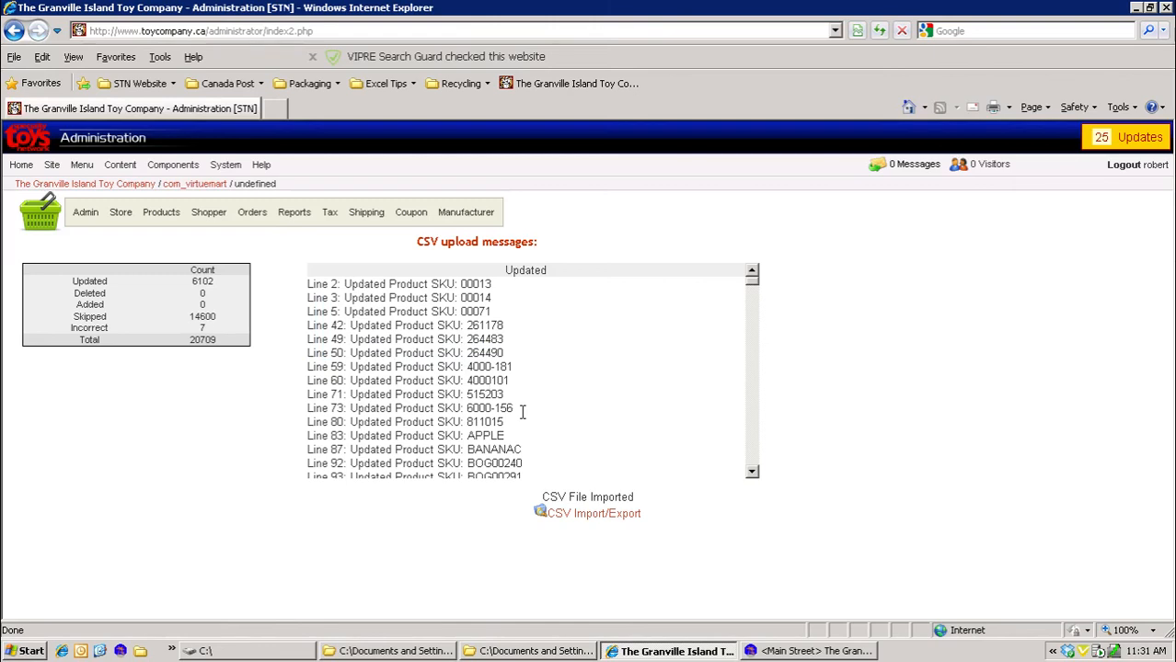
Step: Open the Product Editor and review the stock quantities and modified dates of the most recently modified products
{"action": "left_click", "coordinate": [163, 217]}
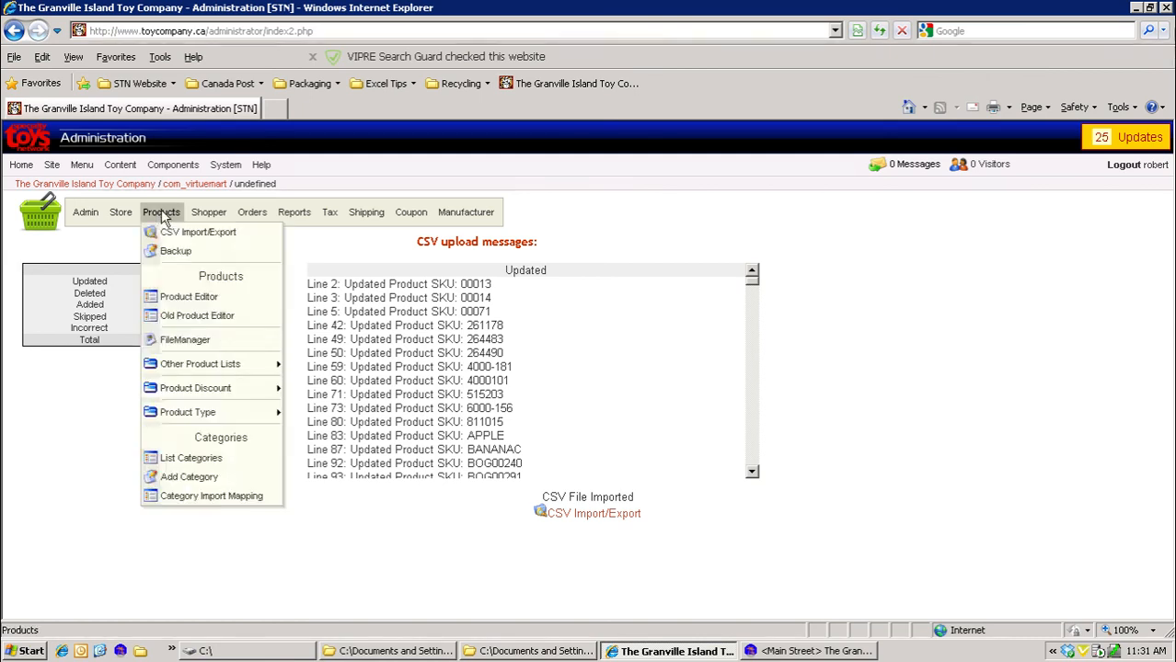
{"action": "left_click", "coordinate": [186, 307]}
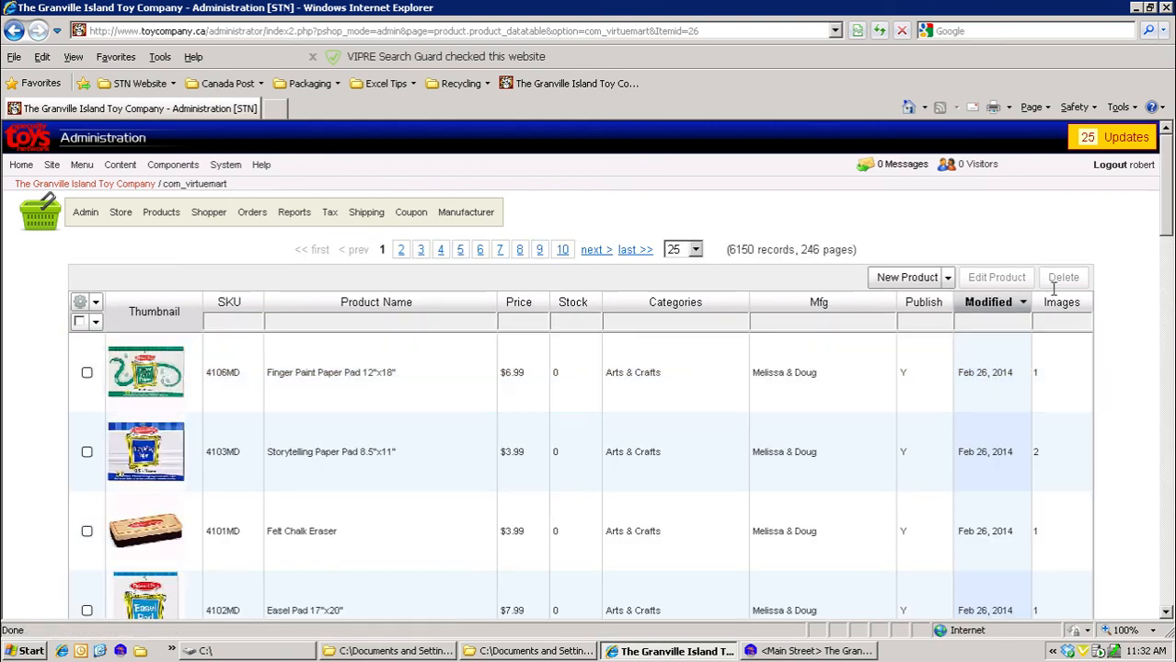
{"action": "left_click_drag", "start_coordinate": [1161, 225], "coordinate": [1157, 265]}
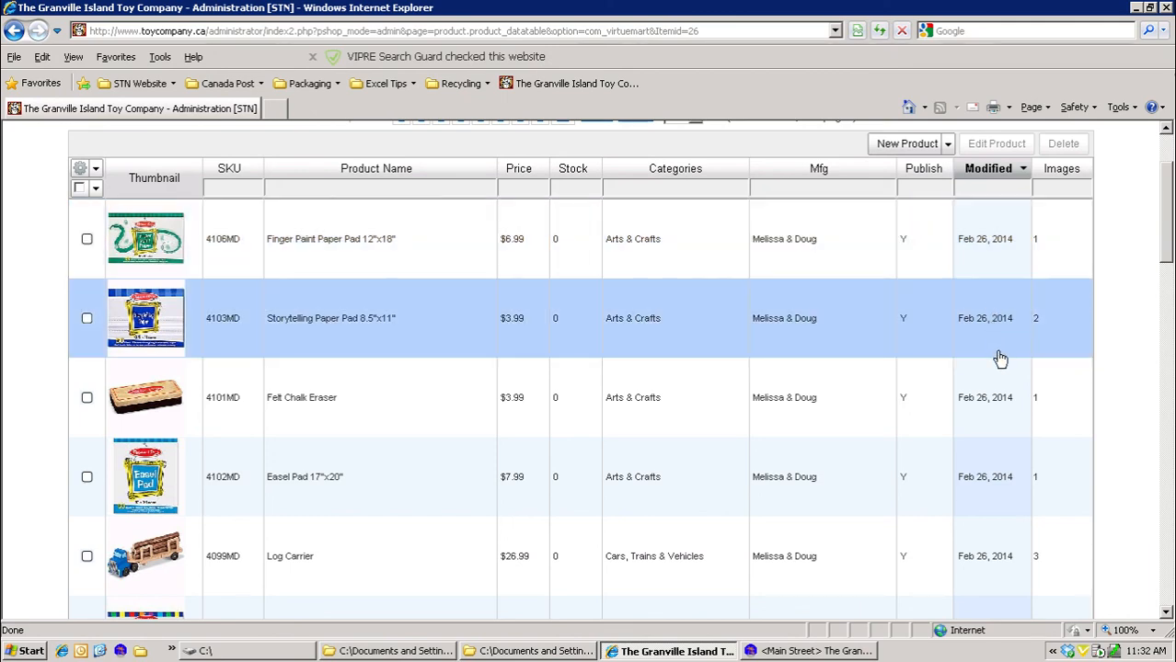
{"action": "left_click_drag", "start_coordinate": [1167, 251], "coordinate": [1155, 262]}
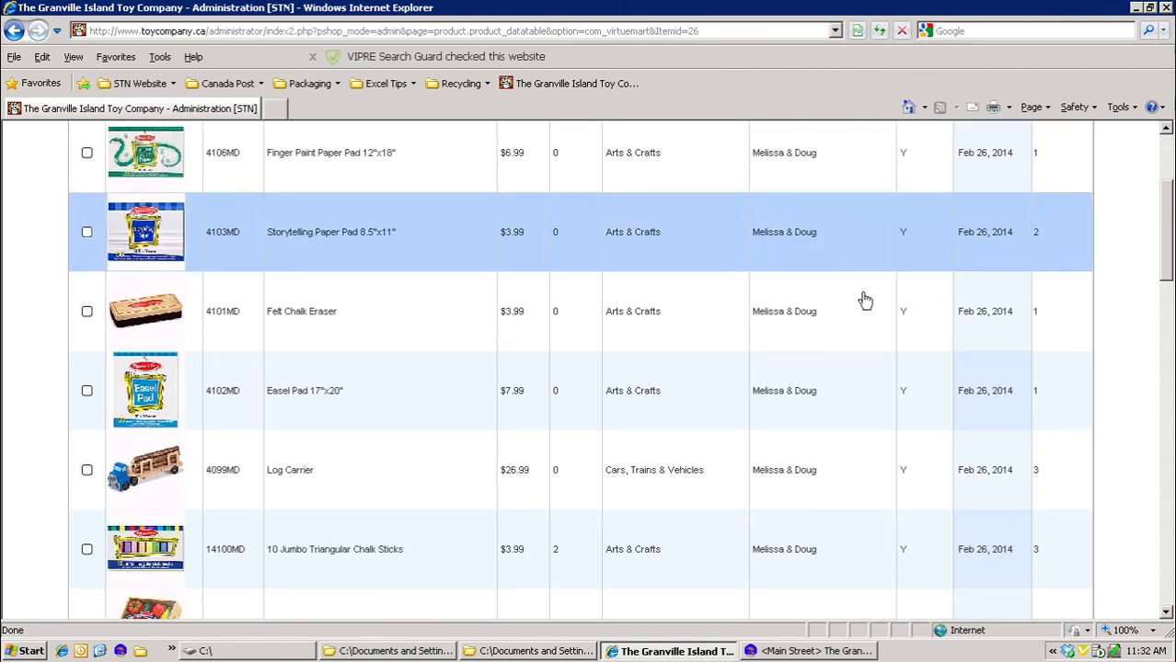
{"action": "scroll", "coordinate": [826, 355], "scroll_direction": "down", "scroll_amount": 3}
{"action": "scroll", "coordinate": [814, 350], "scroll_direction": "down", "scroll_amount": 5}
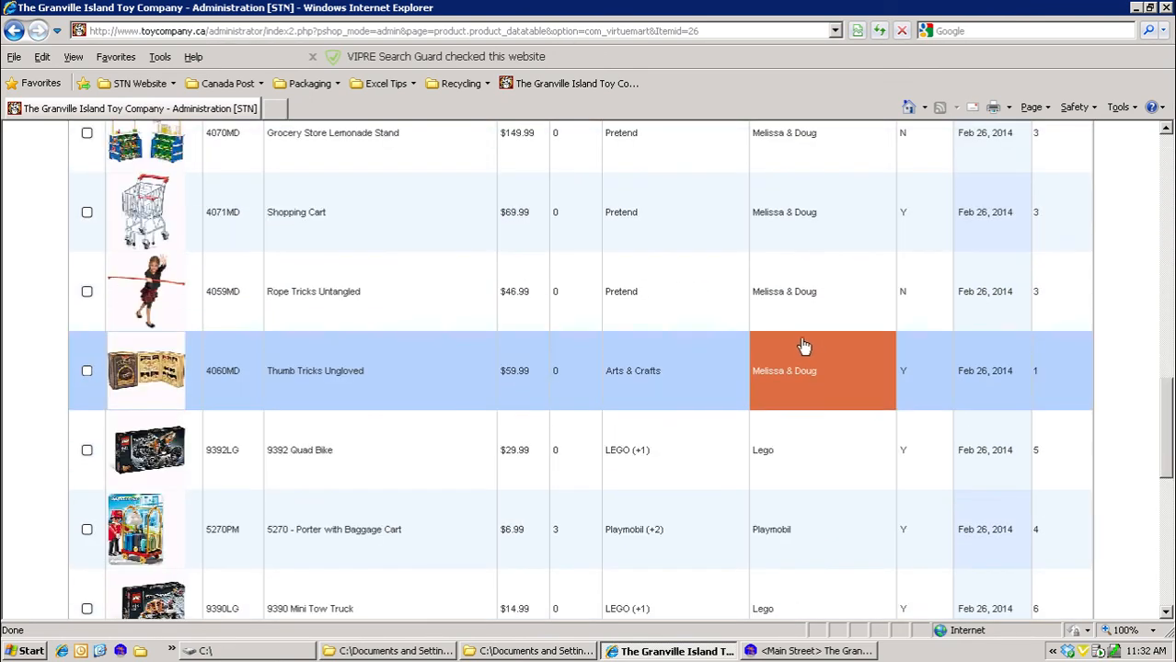
{"action": "scroll", "coordinate": [607, 197], "scroll_direction": "up", "scroll_amount": 2}
{"action": "scroll", "coordinate": [593, 230], "scroll_direction": "up", "scroll_amount": 6}
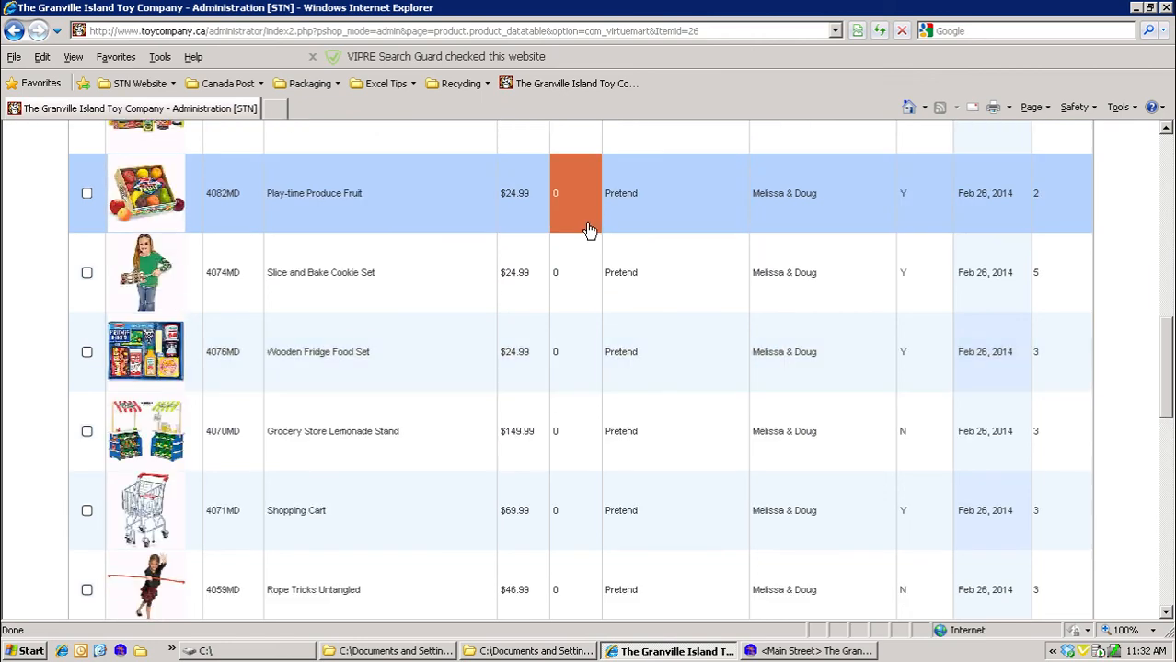
{"action": "scroll", "coordinate": [583, 249], "scroll_direction": "up", "scroll_amount": 1}
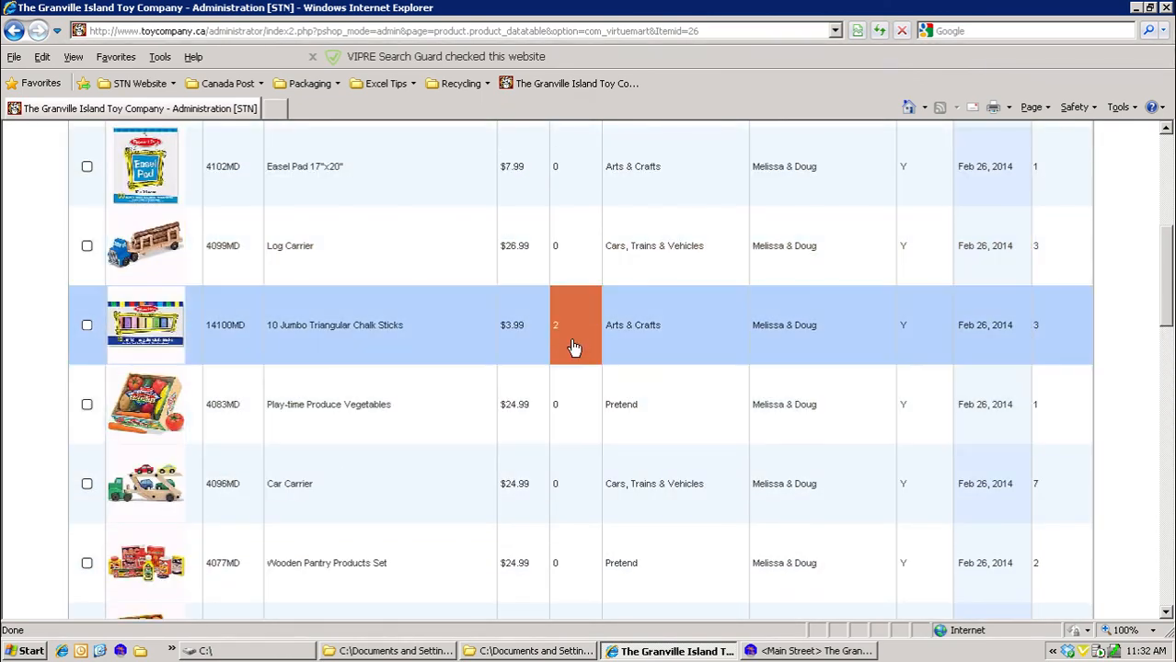
{"action": "scroll", "coordinate": [573, 340], "scroll_direction": "down", "scroll_amount": 12}
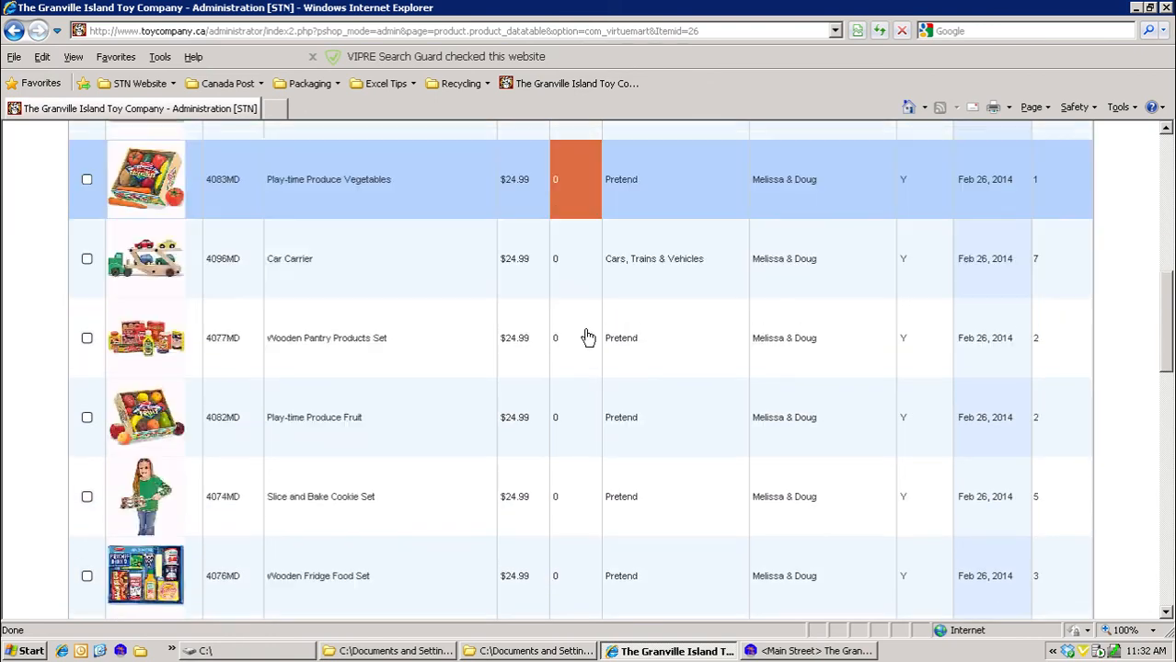
{"action": "scroll", "coordinate": [655, 353], "scroll_direction": "up", "scroll_amount": 12}
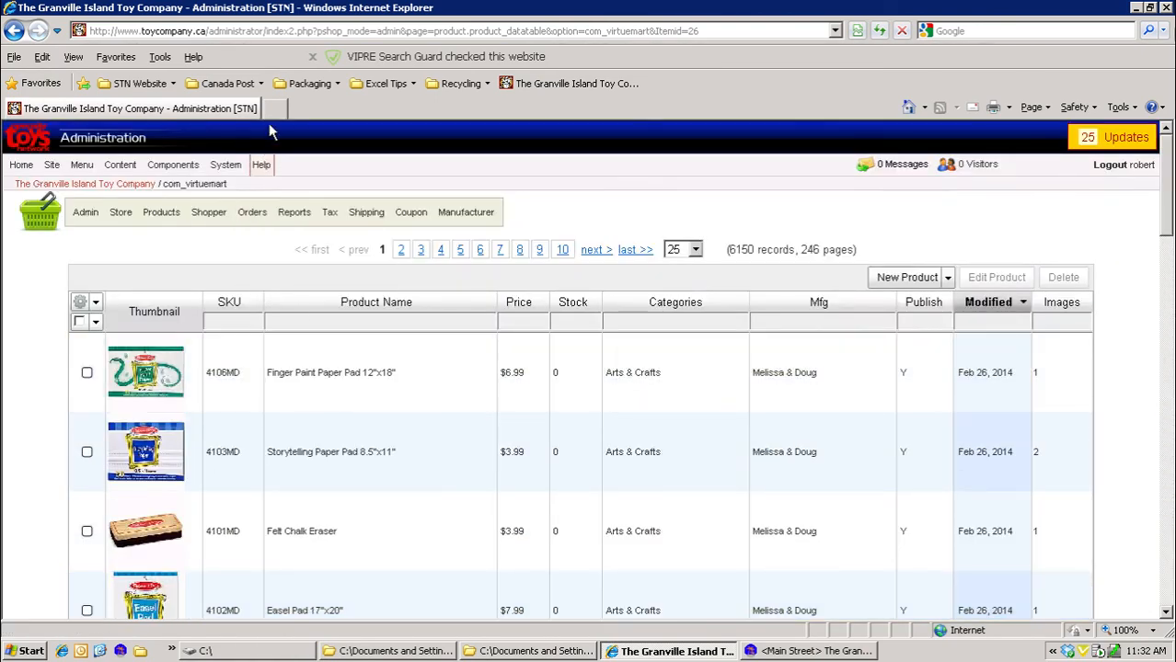
Step: Open the STN Frontend site in a new browser tab
{"action": "left_click", "coordinate": [276, 108]}
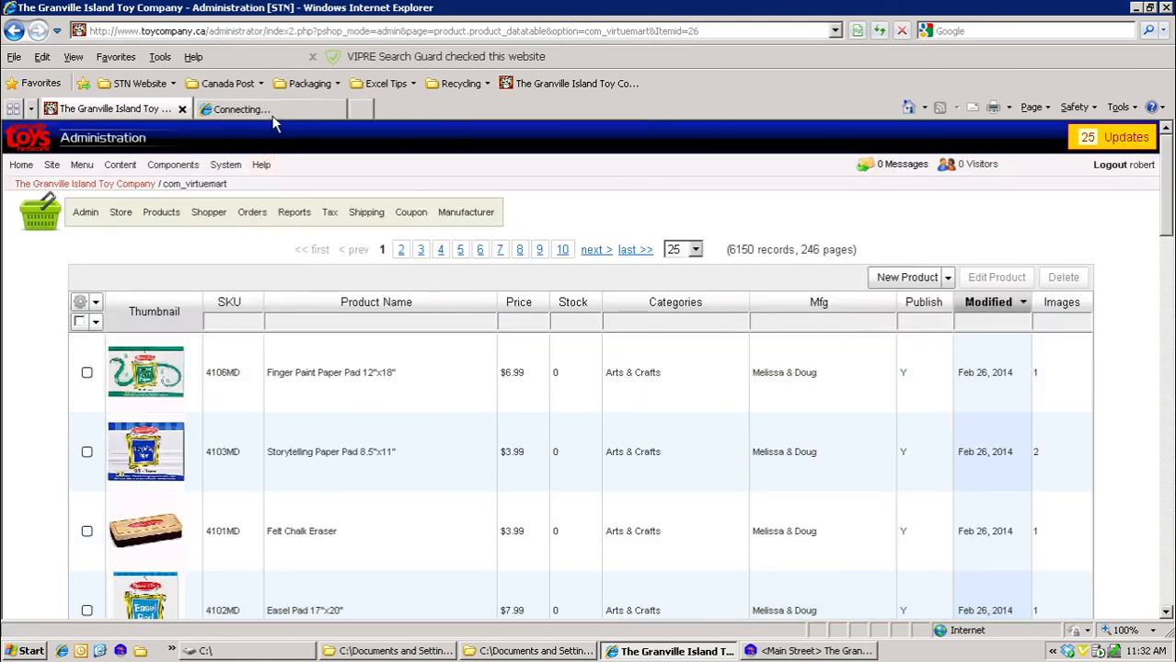
{"action": "left_click", "coordinate": [138, 84]}
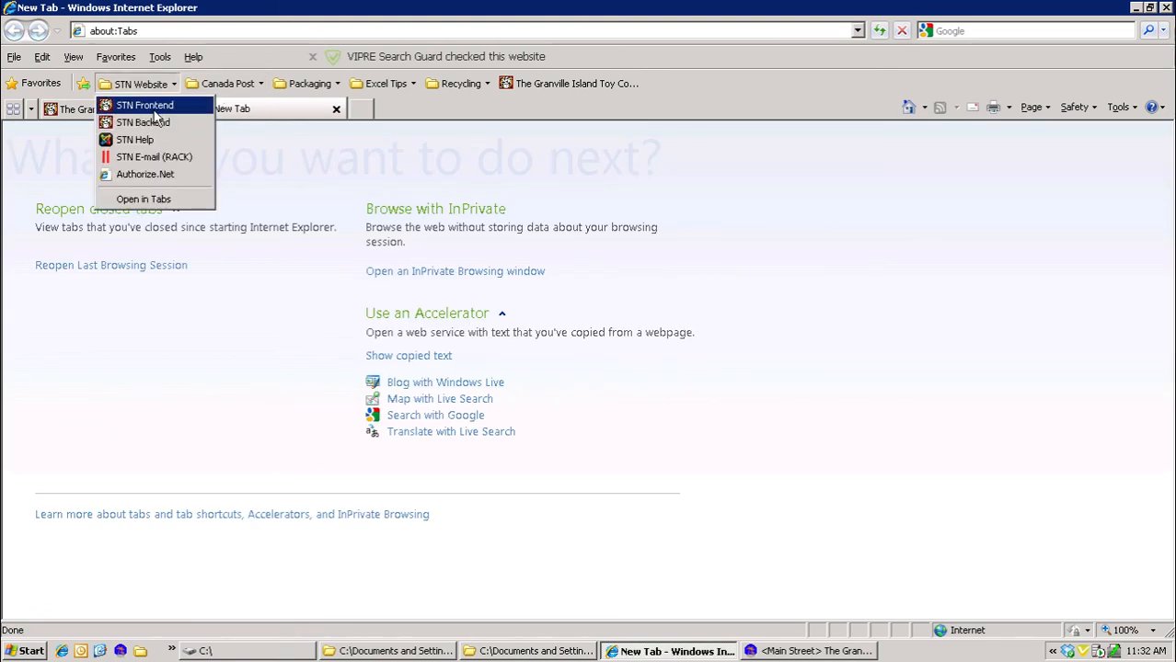
{"action": "left_click", "coordinate": [154, 107]}
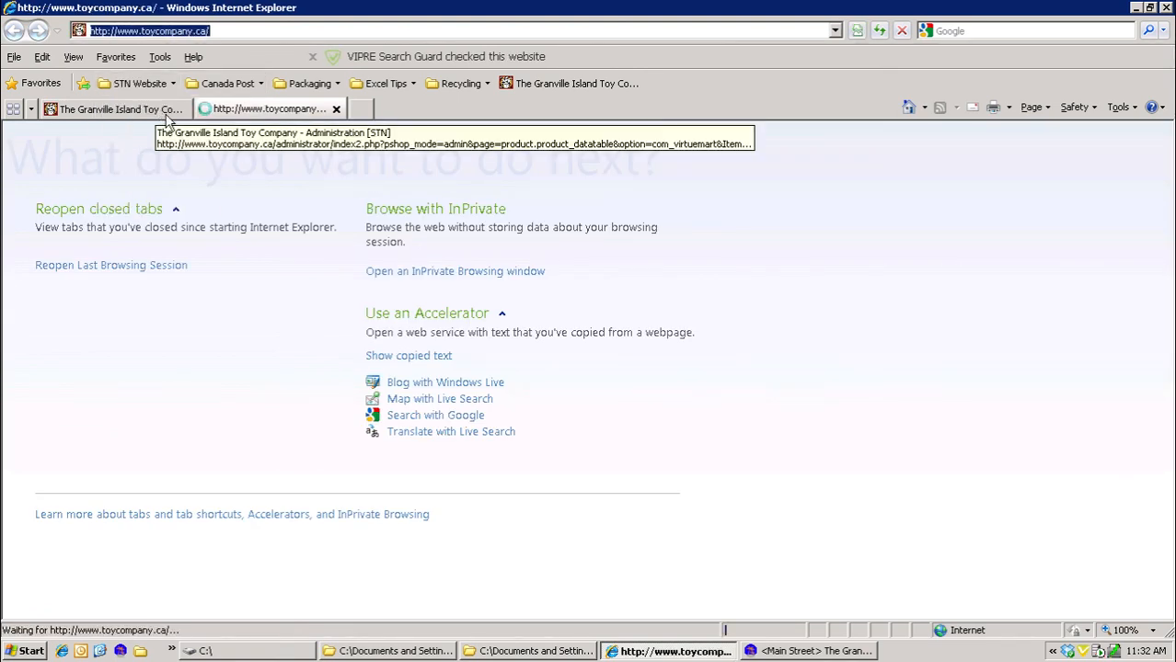